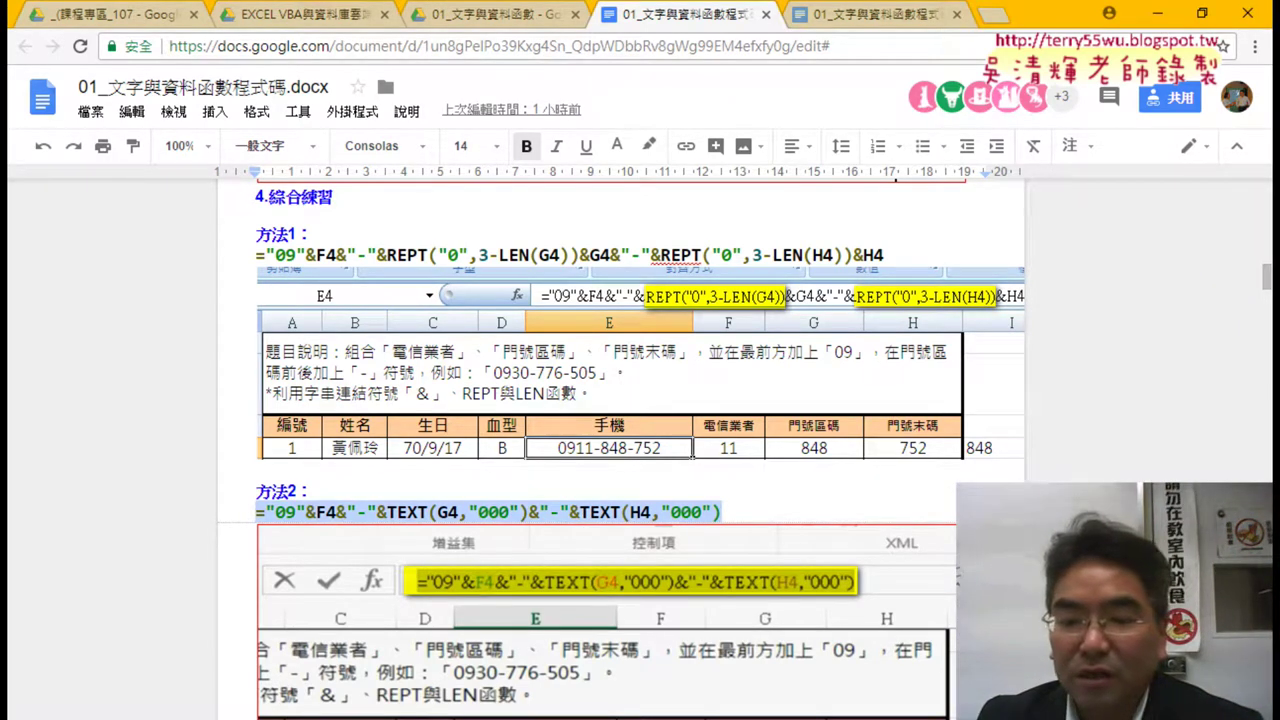
Step: Switch from the Google Docs formula notes to the Excel phone-number workbook
click(428, 657)
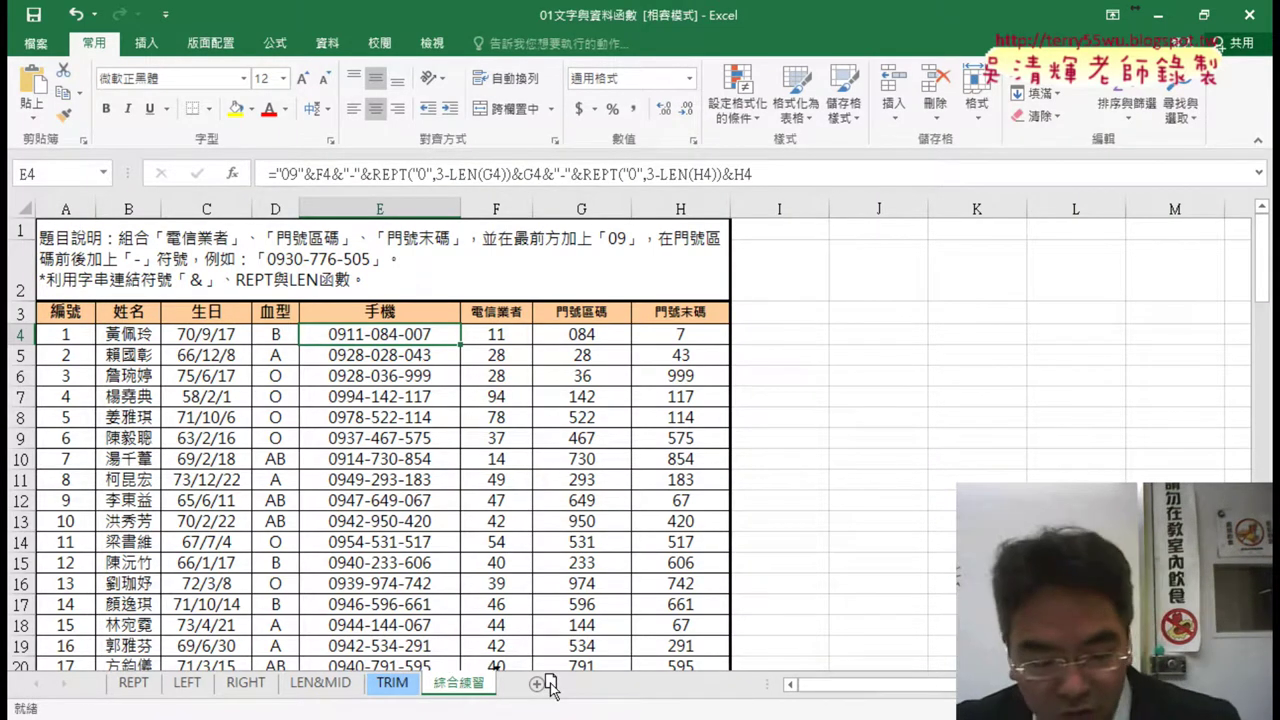
Step: Duplicate the 綜合練習 sheet and name the copy 綜合練習 (TEXT)
ctrl+drag(458, 683, 537, 690)
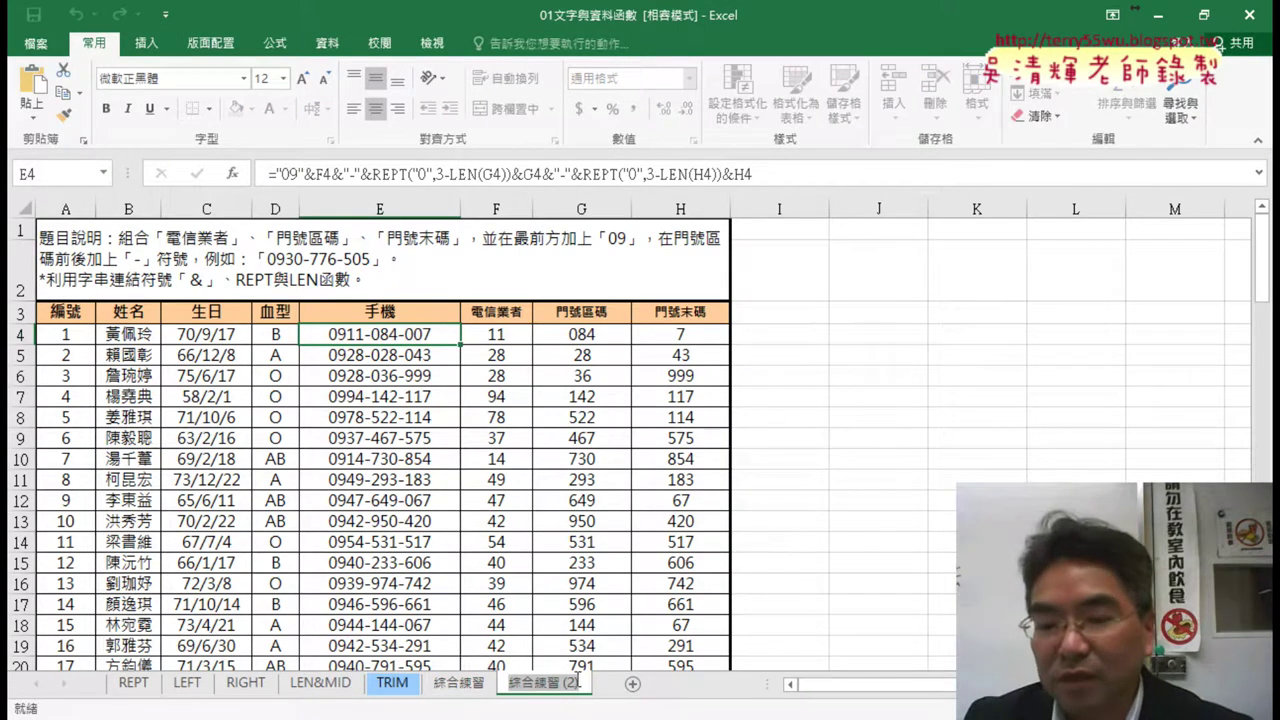
double_click(537, 690)
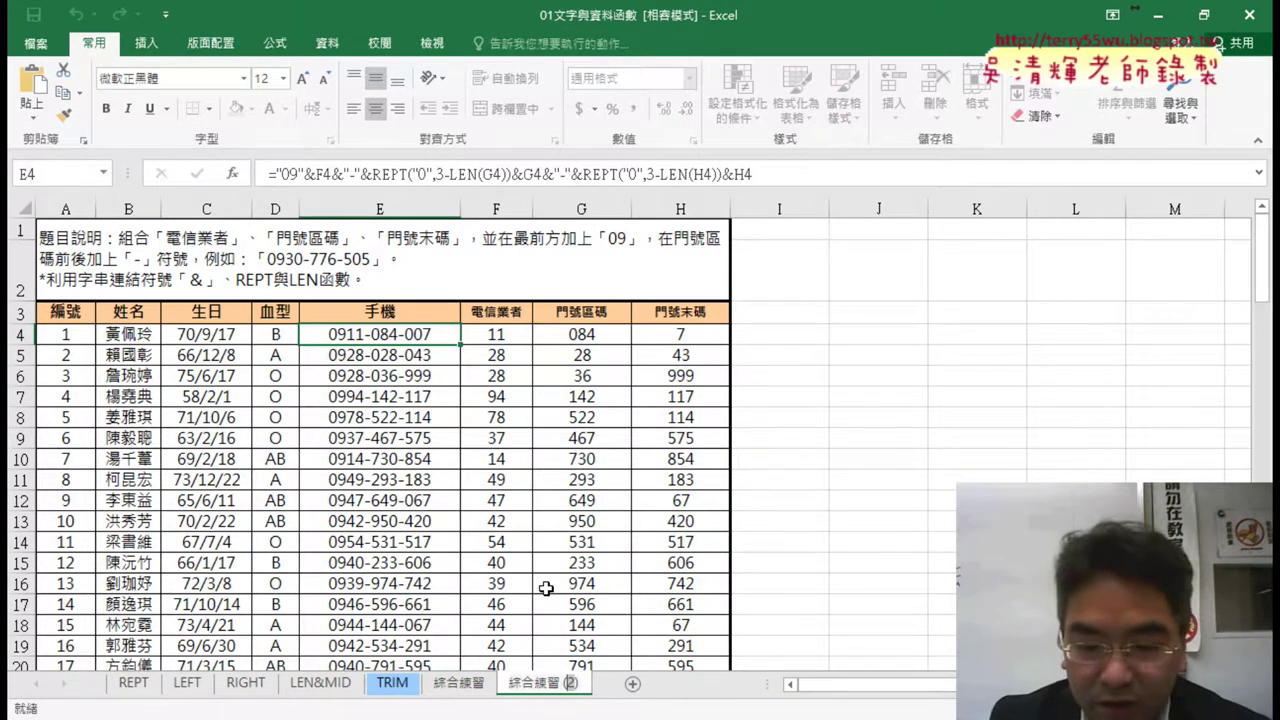
text(TEXT)
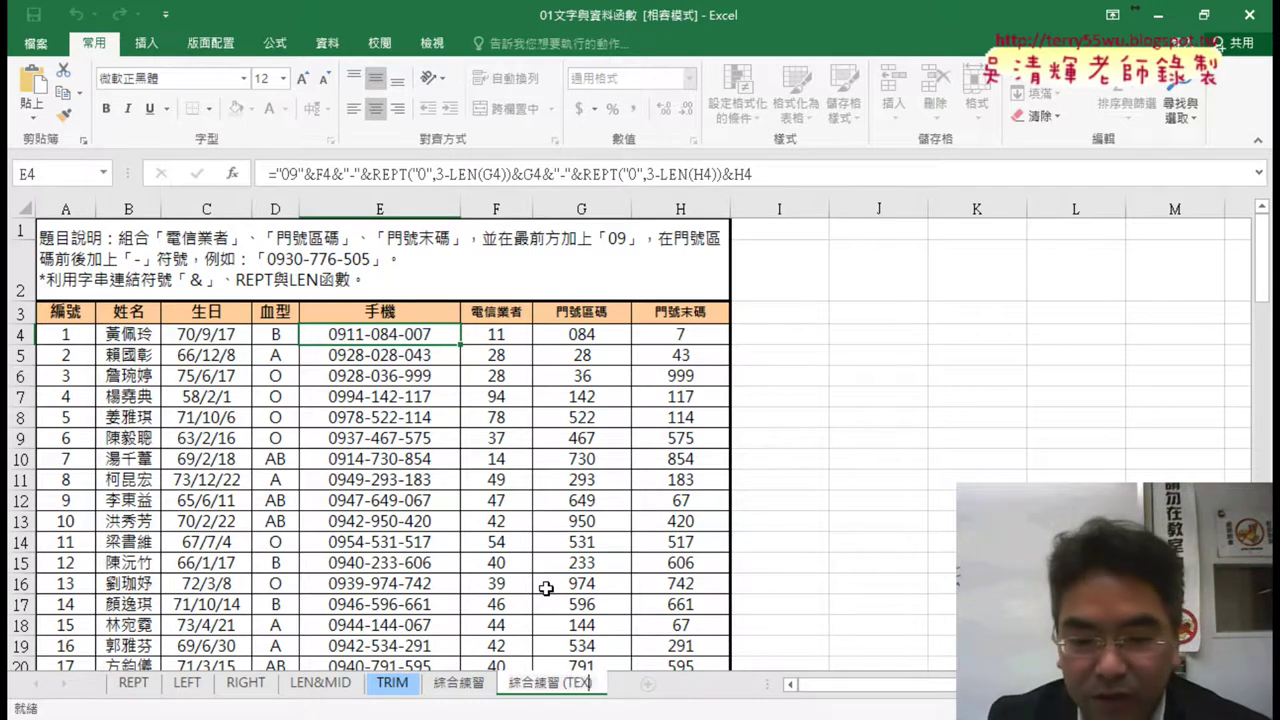
key(Return)
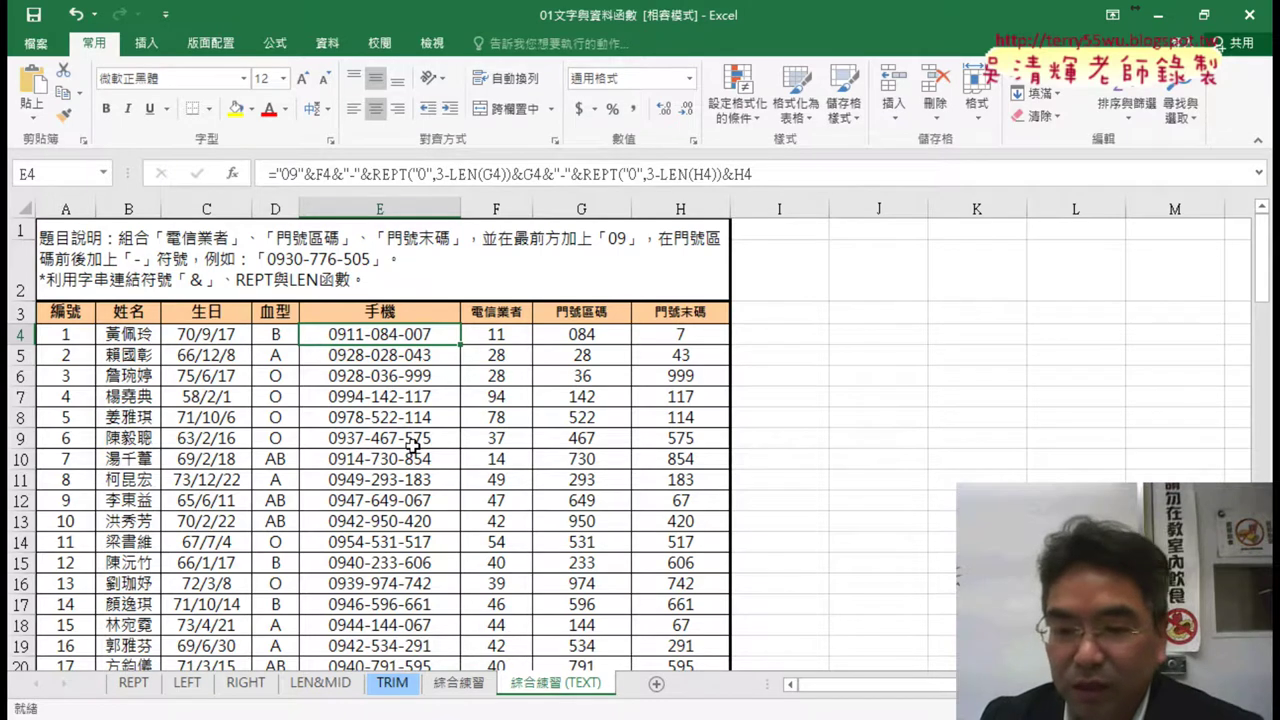
Step: Clear the phone numbers from E4:E103 on the copied sheet
key(ctrl+shift+Down)
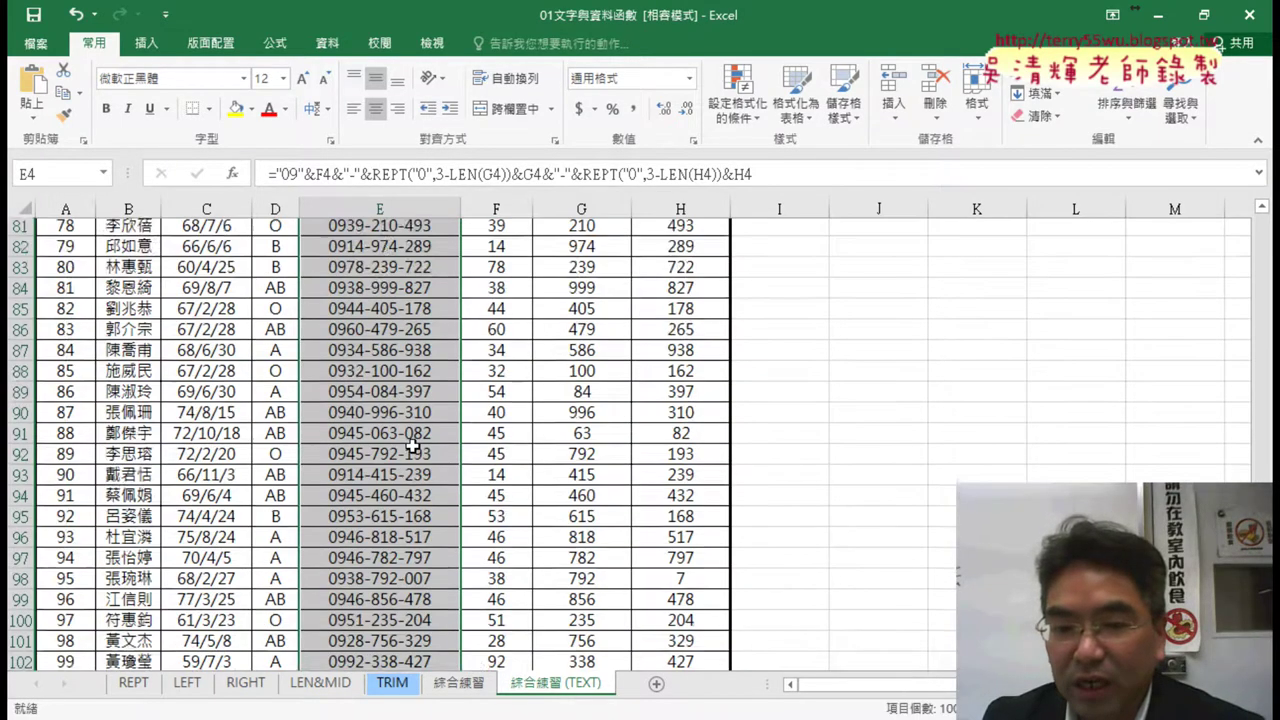
key(Delete)
scroll(412, 447, up, 20)
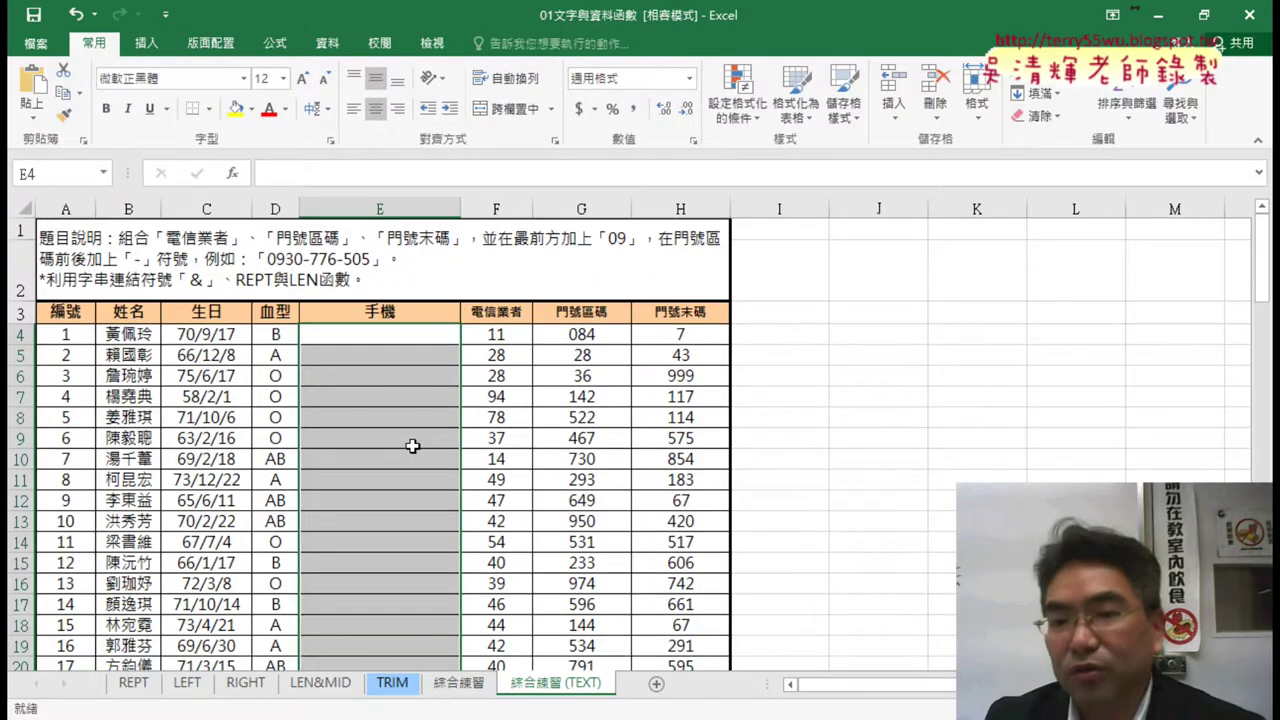
click(409, 337)
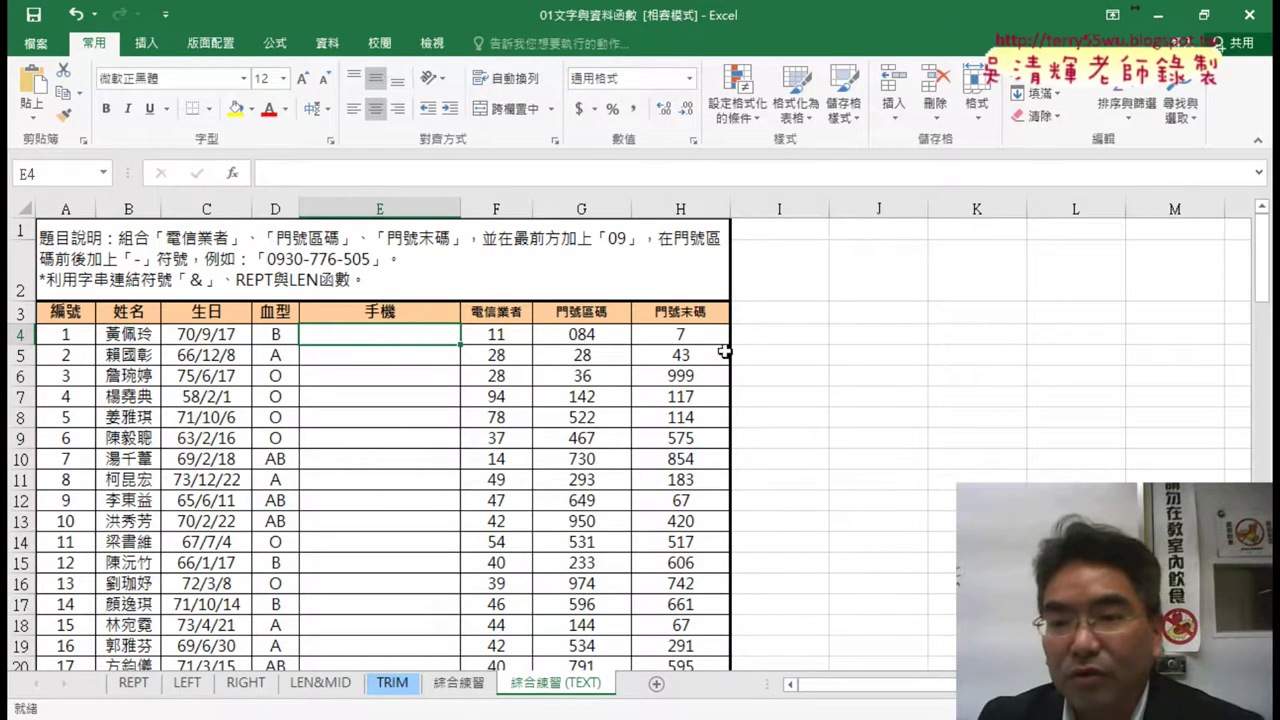
click(775, 340)
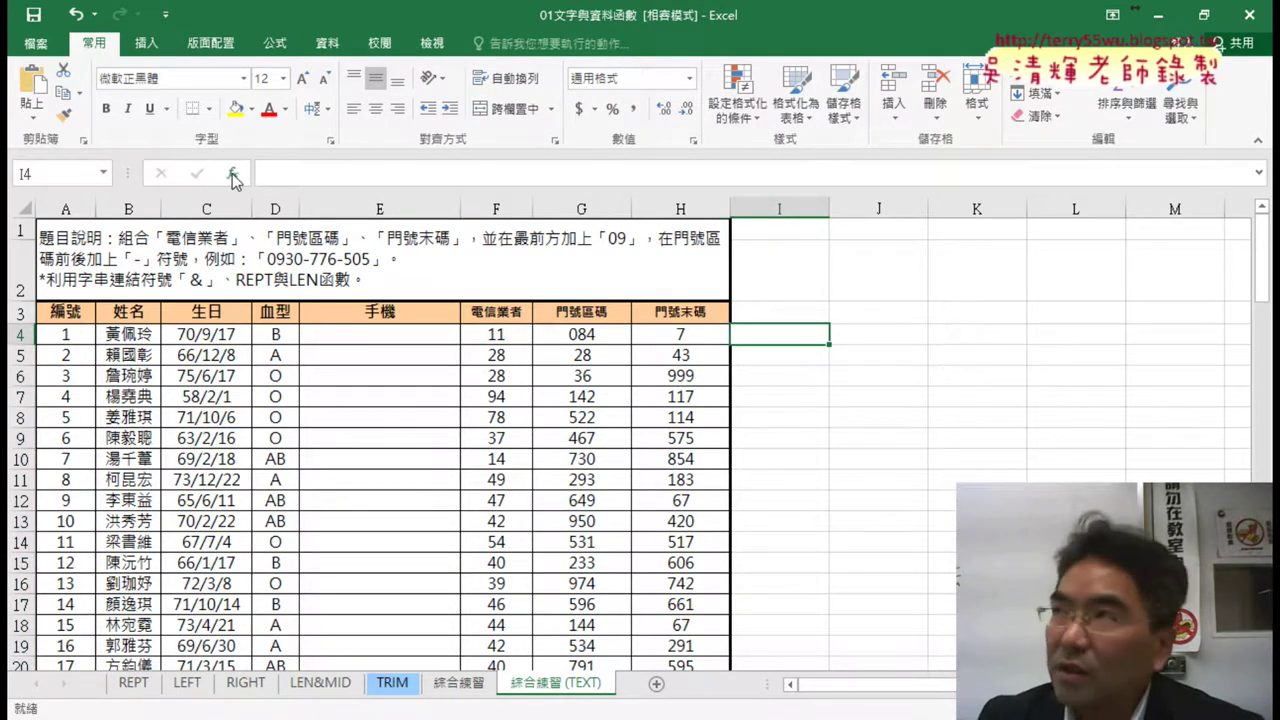
Step: Give G4 a 000 custom number format so 84 displays as 084
right_click(586, 342)
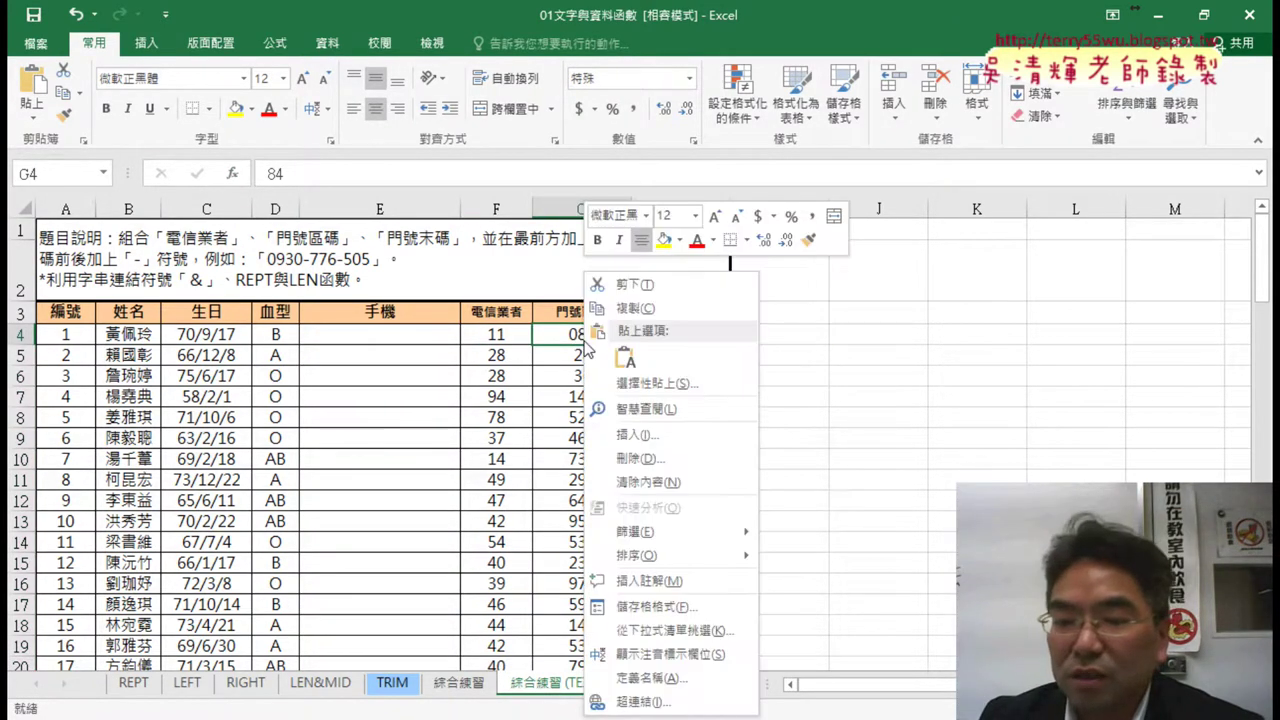
click(650, 606)
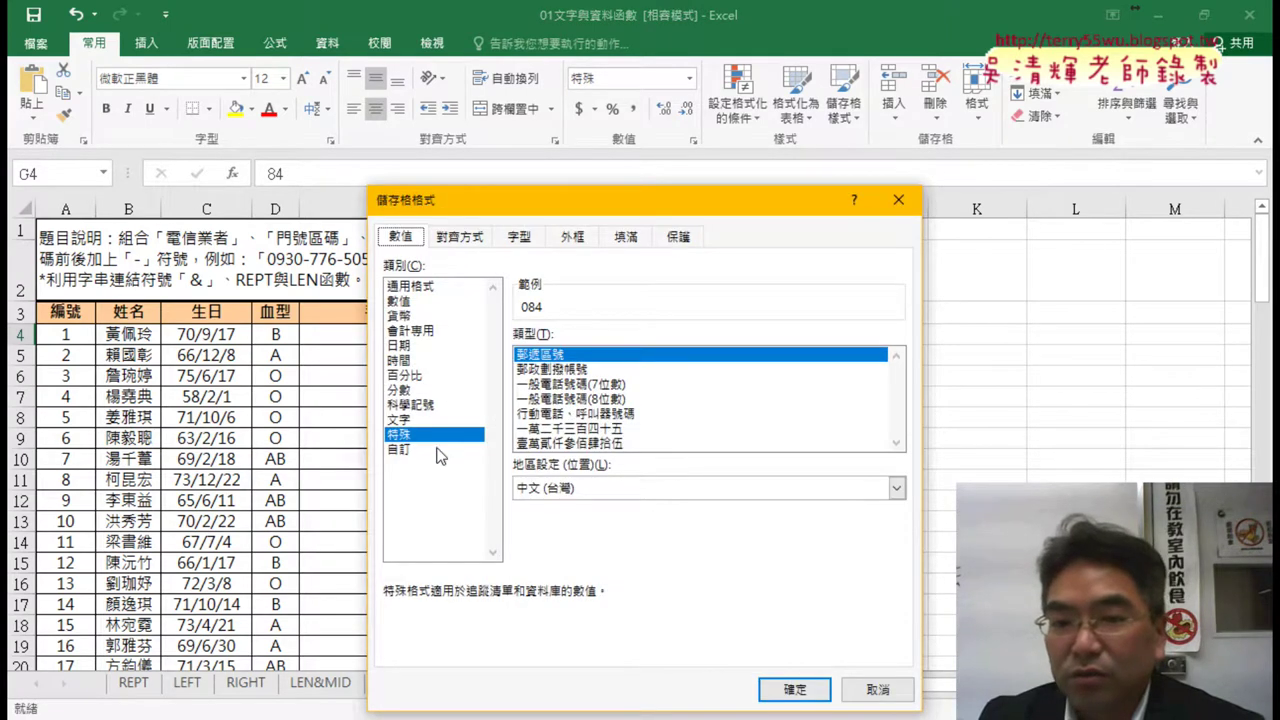
click(411, 450)
drag(552, 358, 503, 364)
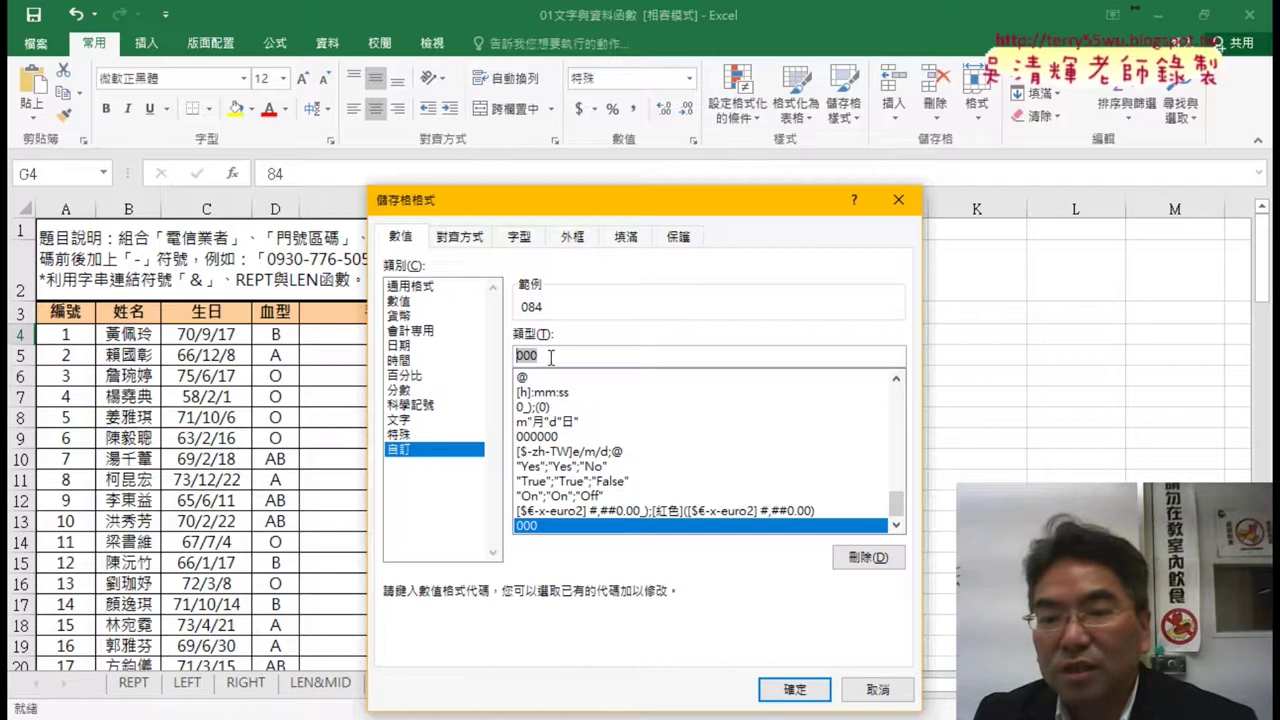
click(794, 689)
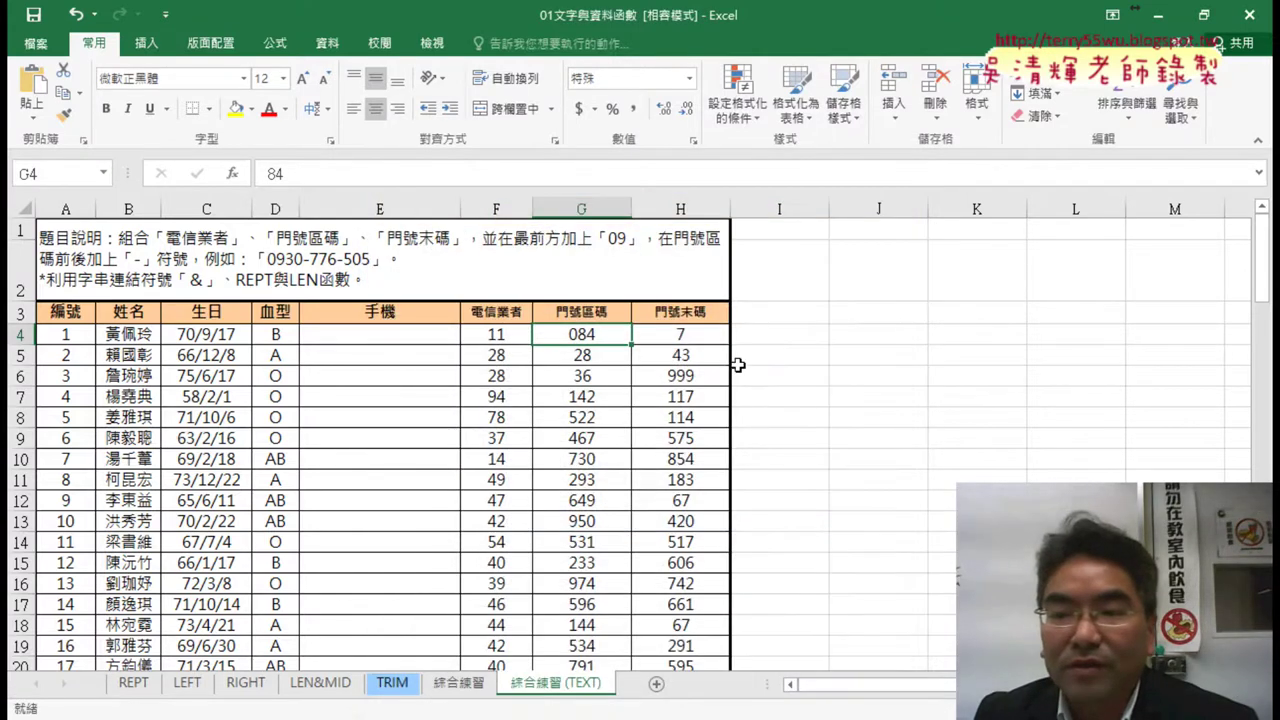
click(772, 338)
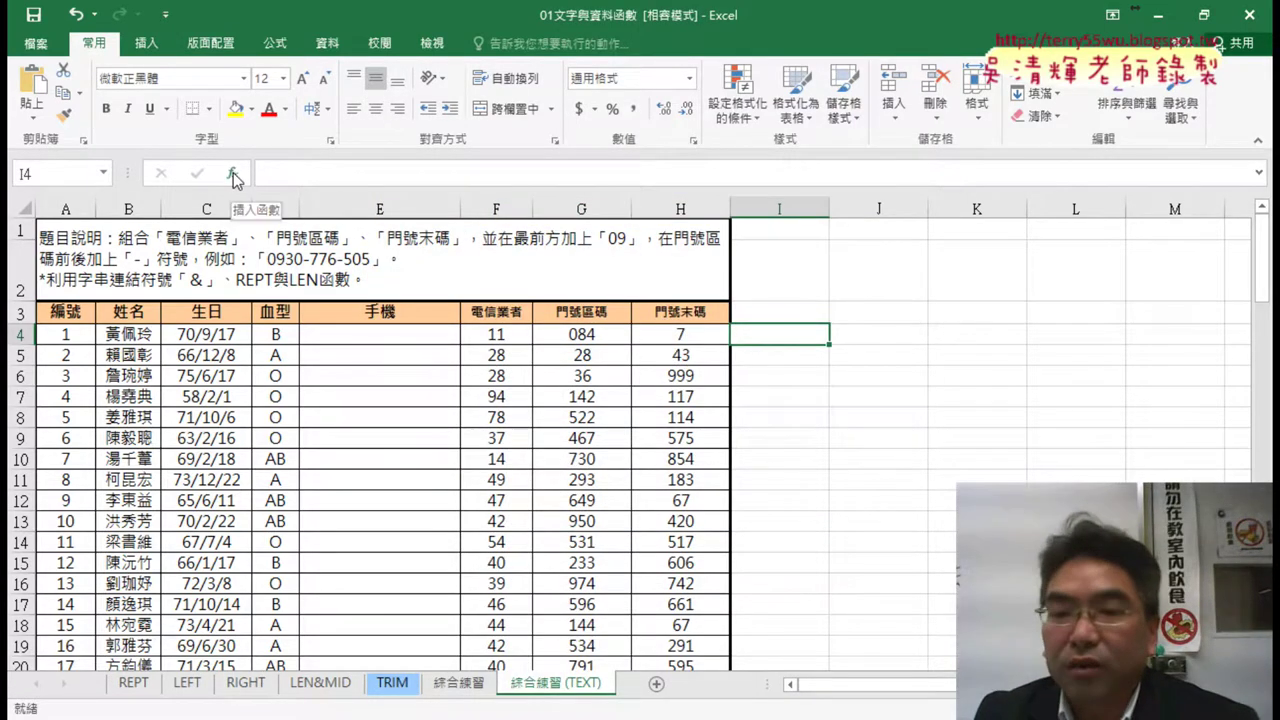
Step: Set G4 back to General format so it shows 84 again
click(576, 343)
right_click(576, 343)
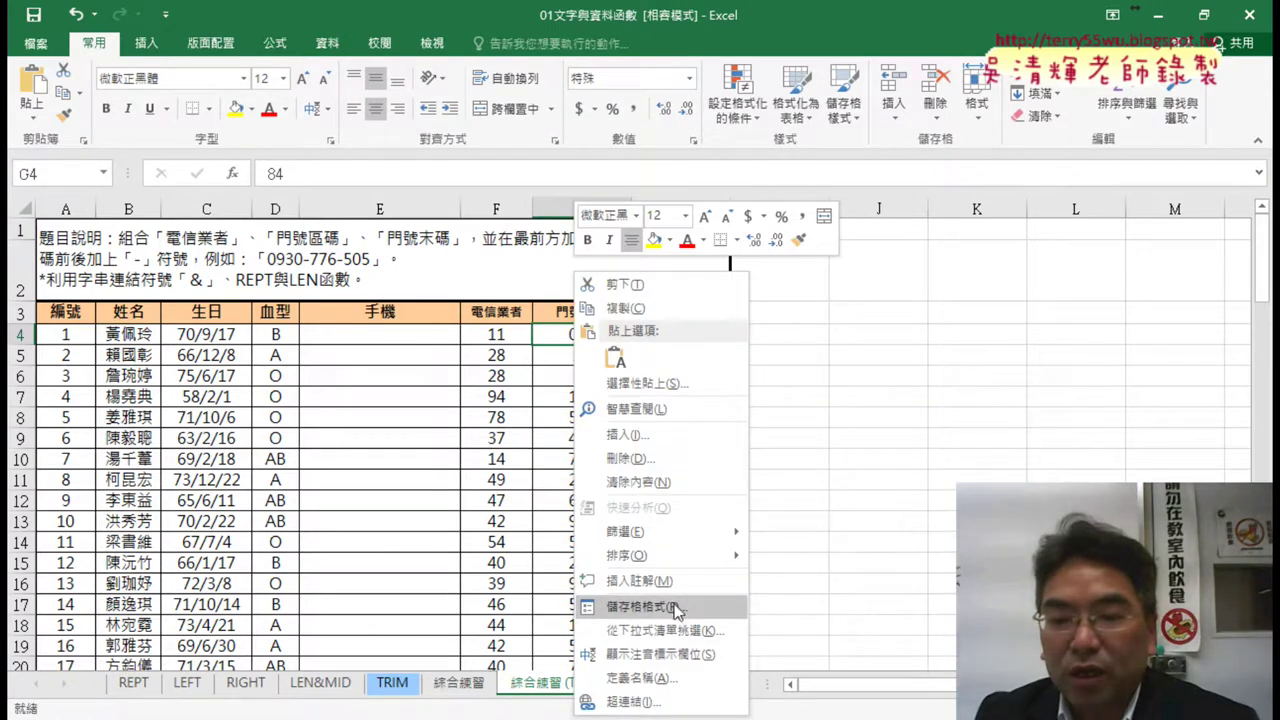
click(677, 607)
click(450, 287)
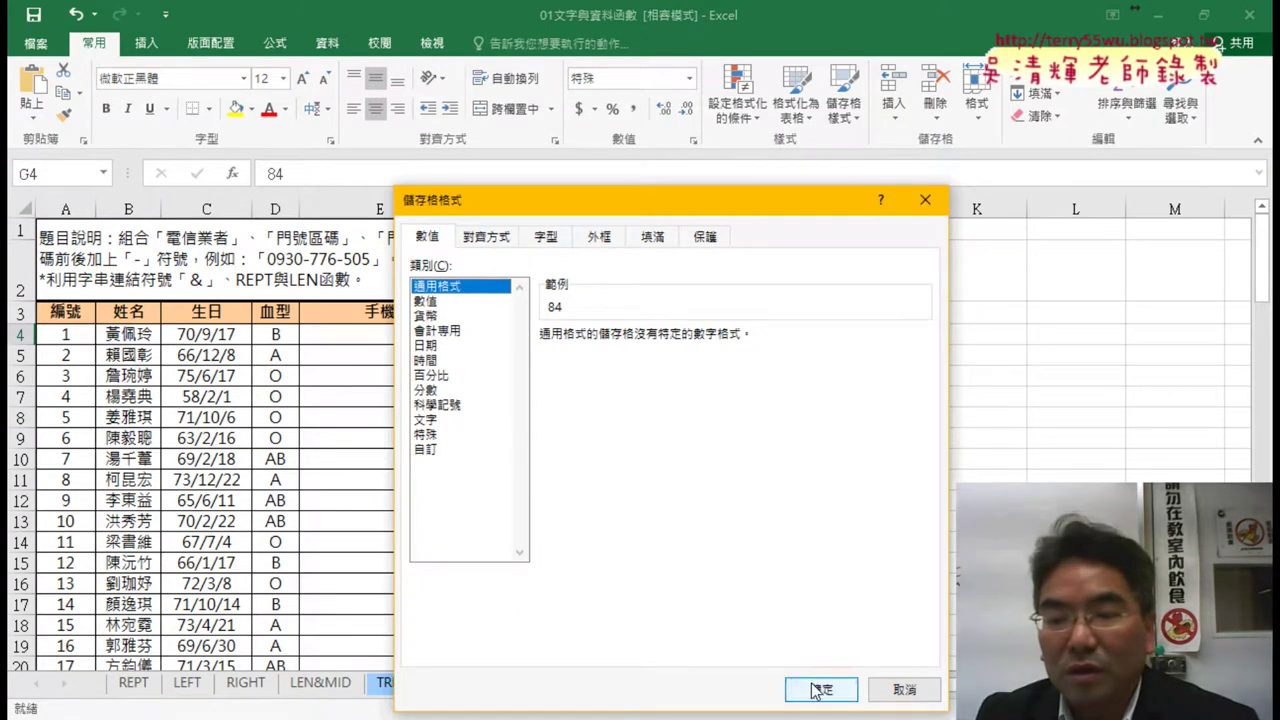
click(818, 690)
click(772, 335)
Step: Insert the TEXT function from the 文字 category into I4, using G4 as its Value
click(229, 175)
click(766, 207)
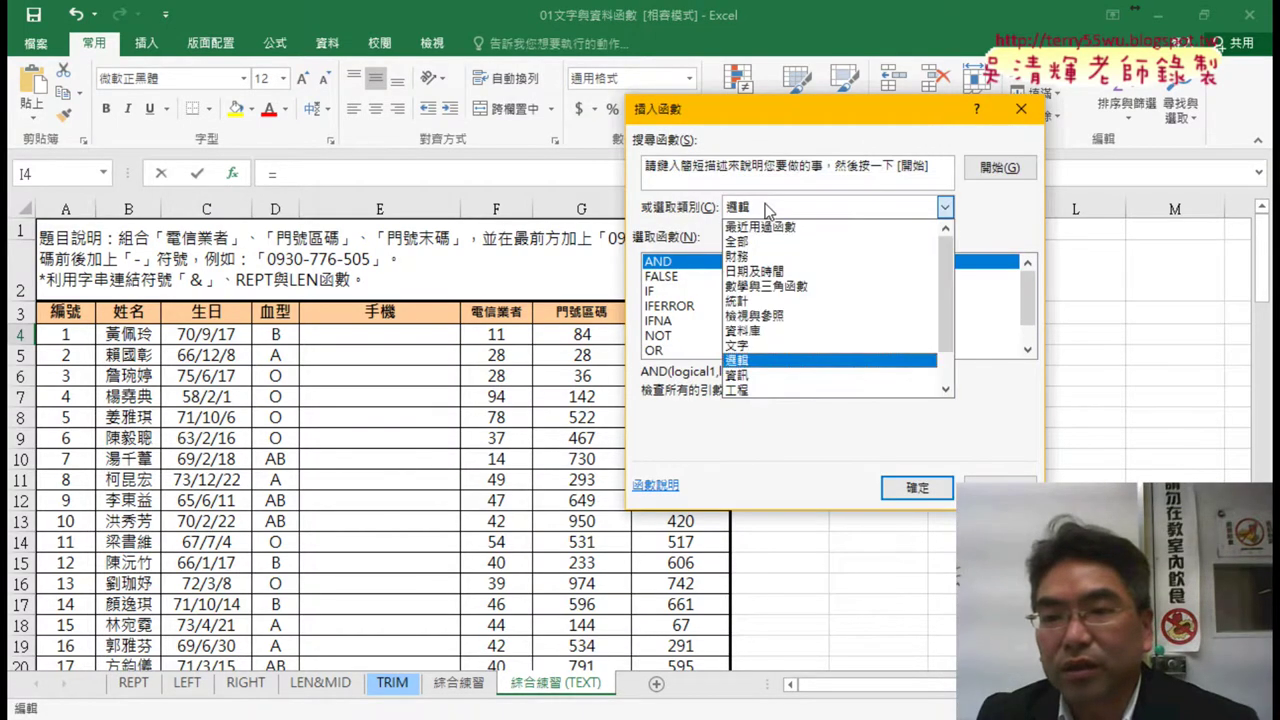
click(765, 346)
drag(1031, 290, 1031, 333)
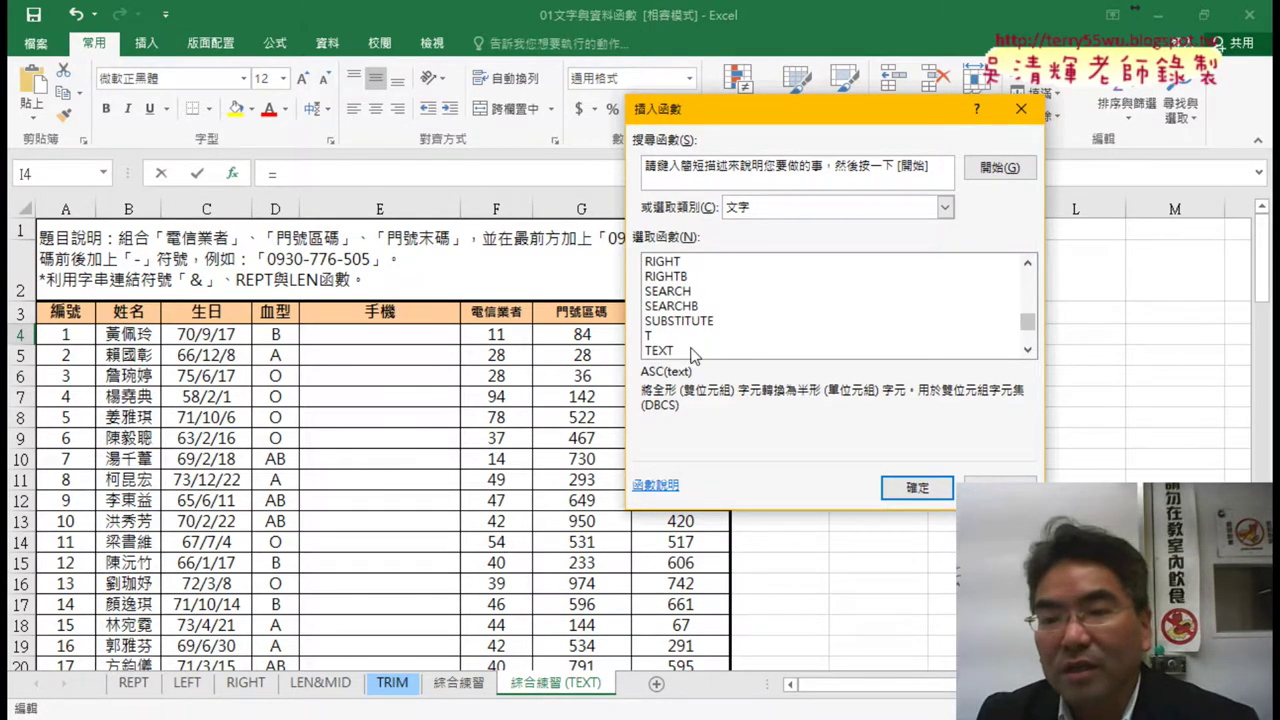
click(693, 351)
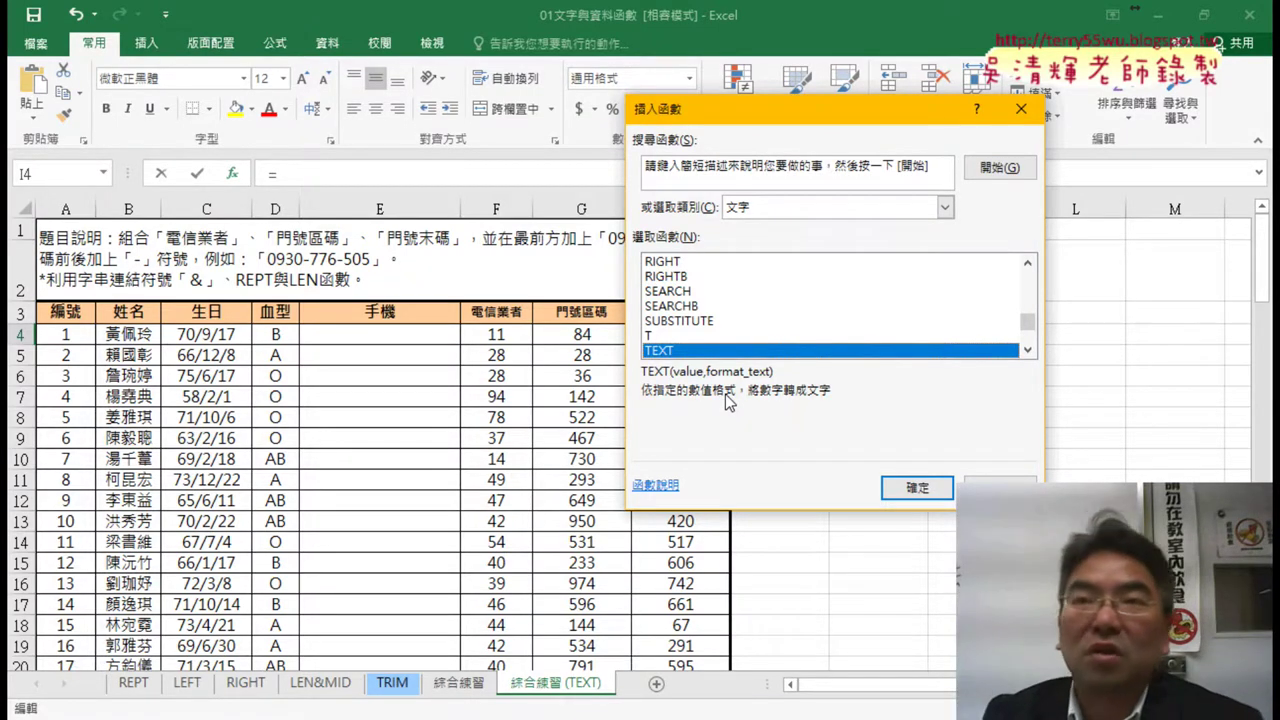
click(905, 489)
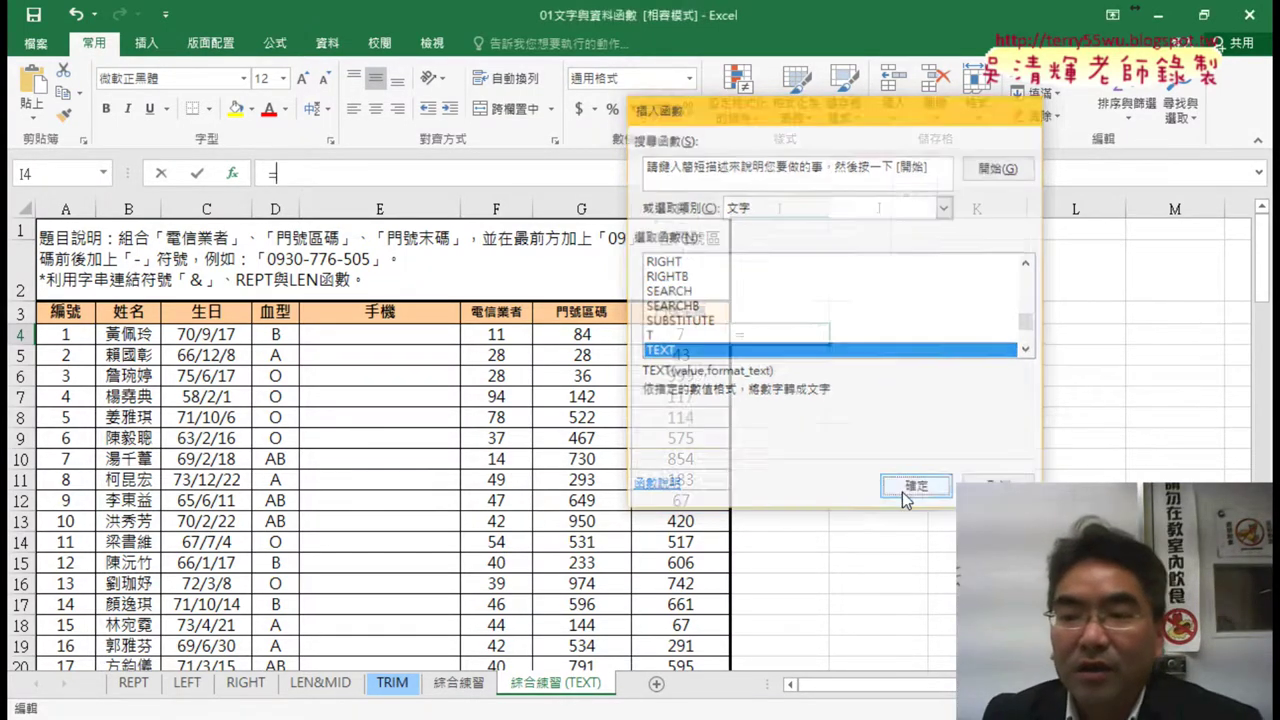
drag(793, 188, 907, 212)
click(581, 334)
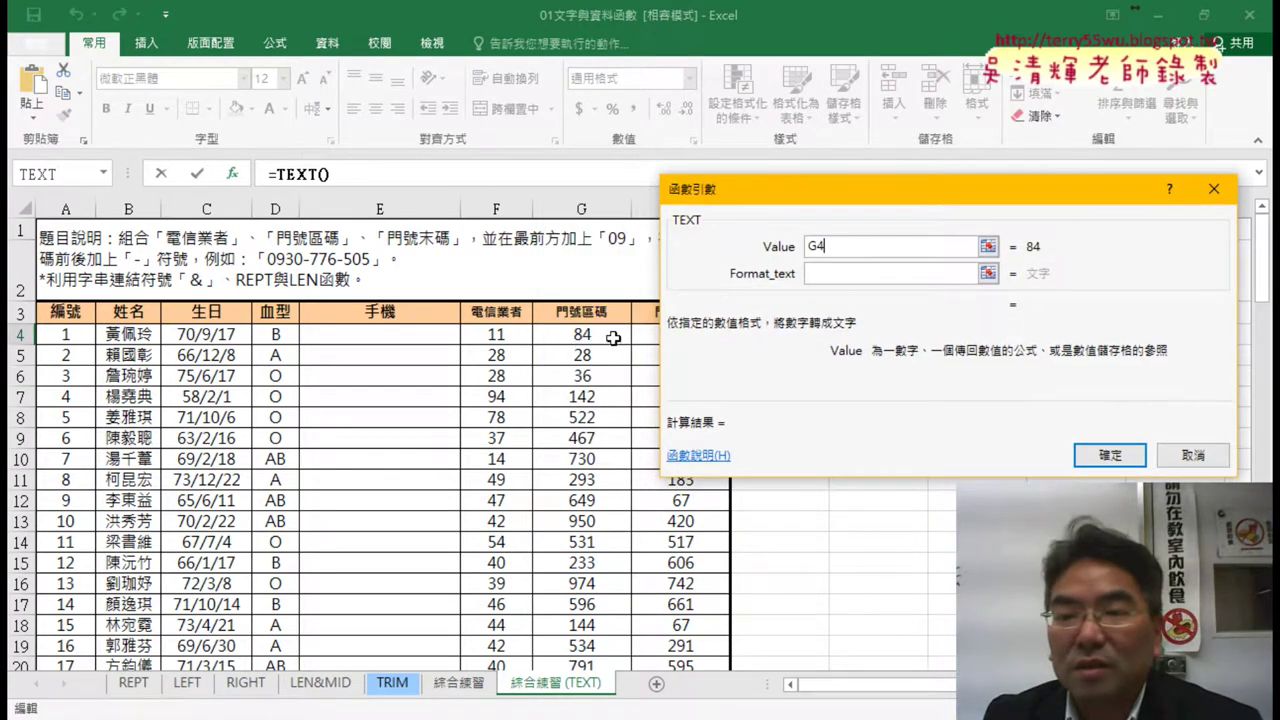
Step: Enter "000" as Format_text so I4's =TEXT(G4,"000") displays 084
click(861, 274)
text(000)
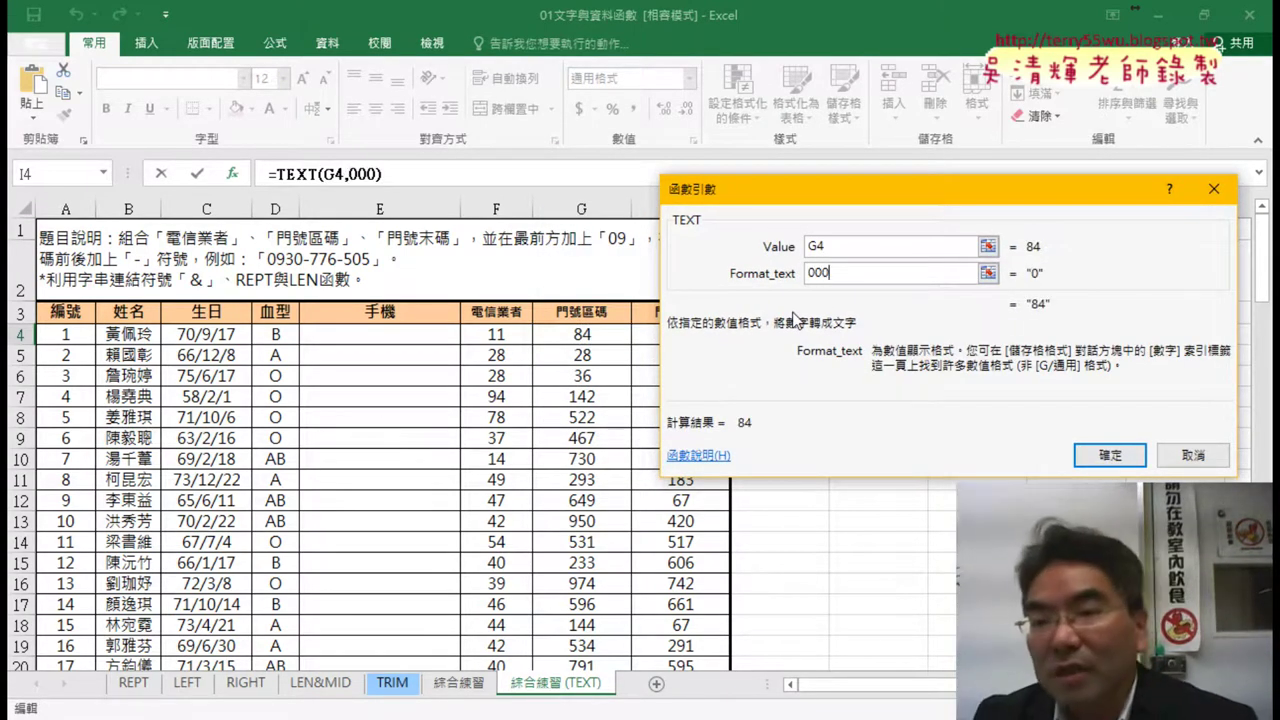
click(811, 270)
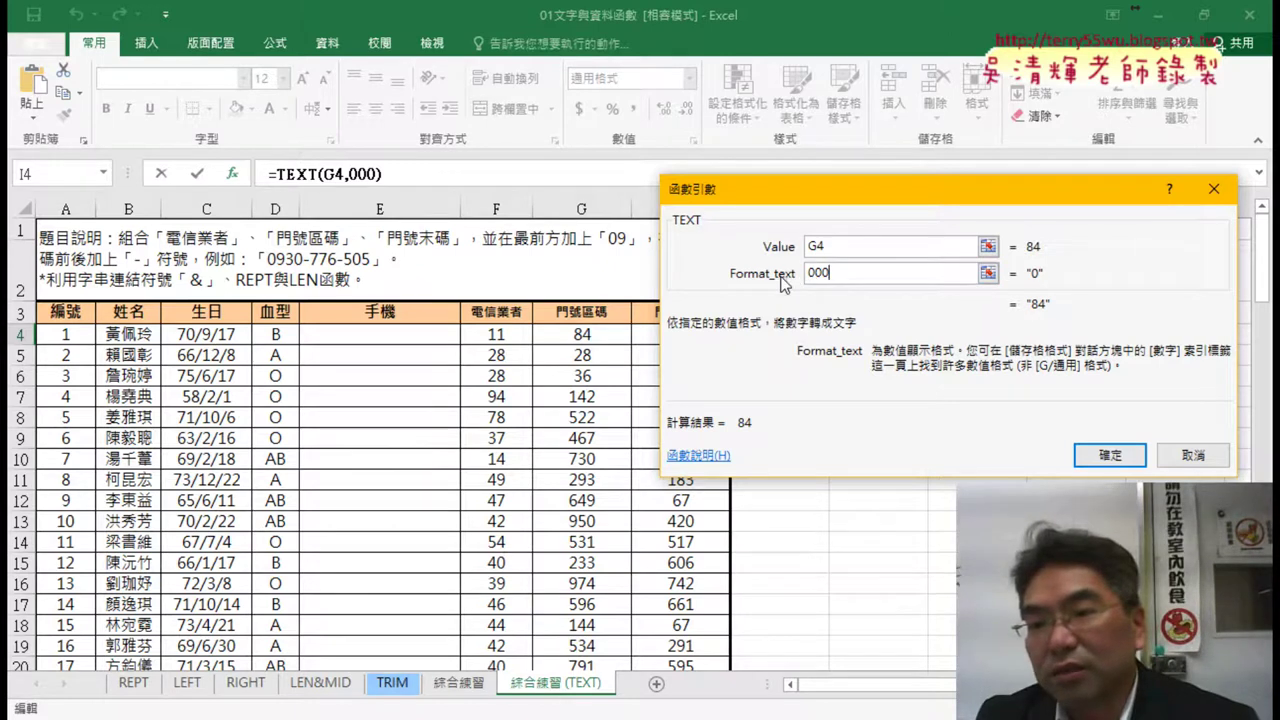
text(")
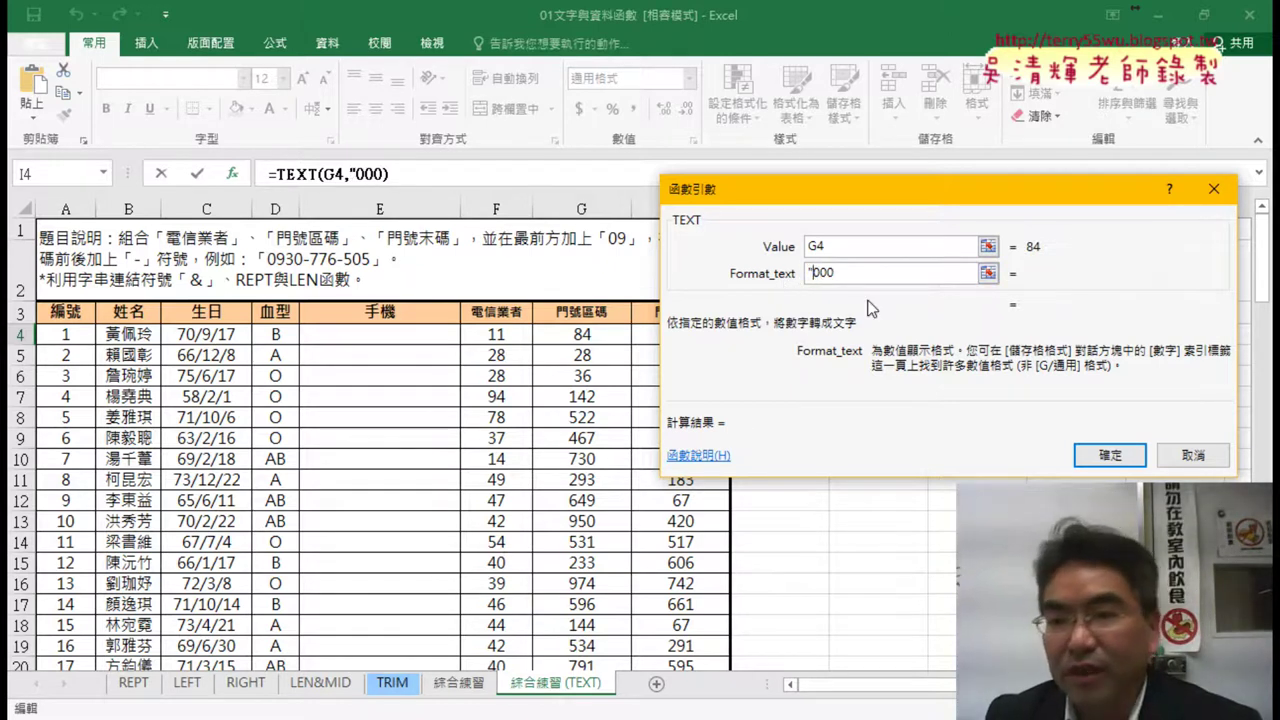
key(End)
text(")
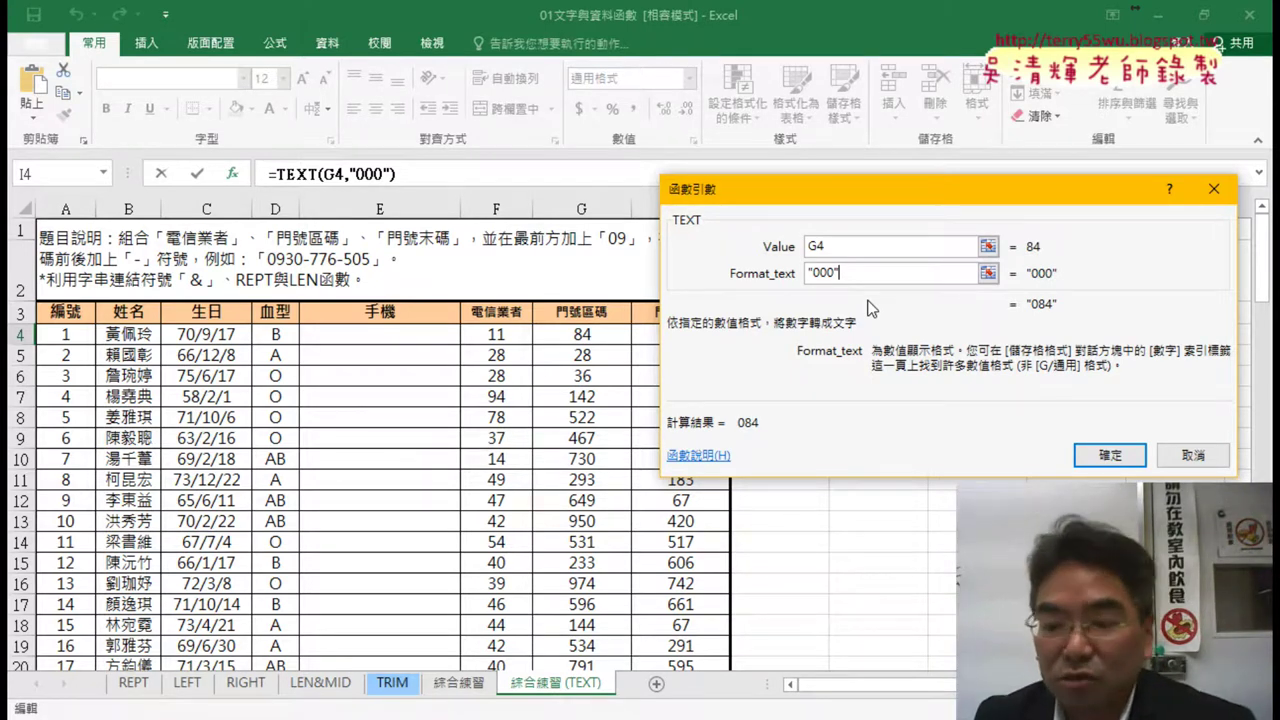
key(BackSpace)
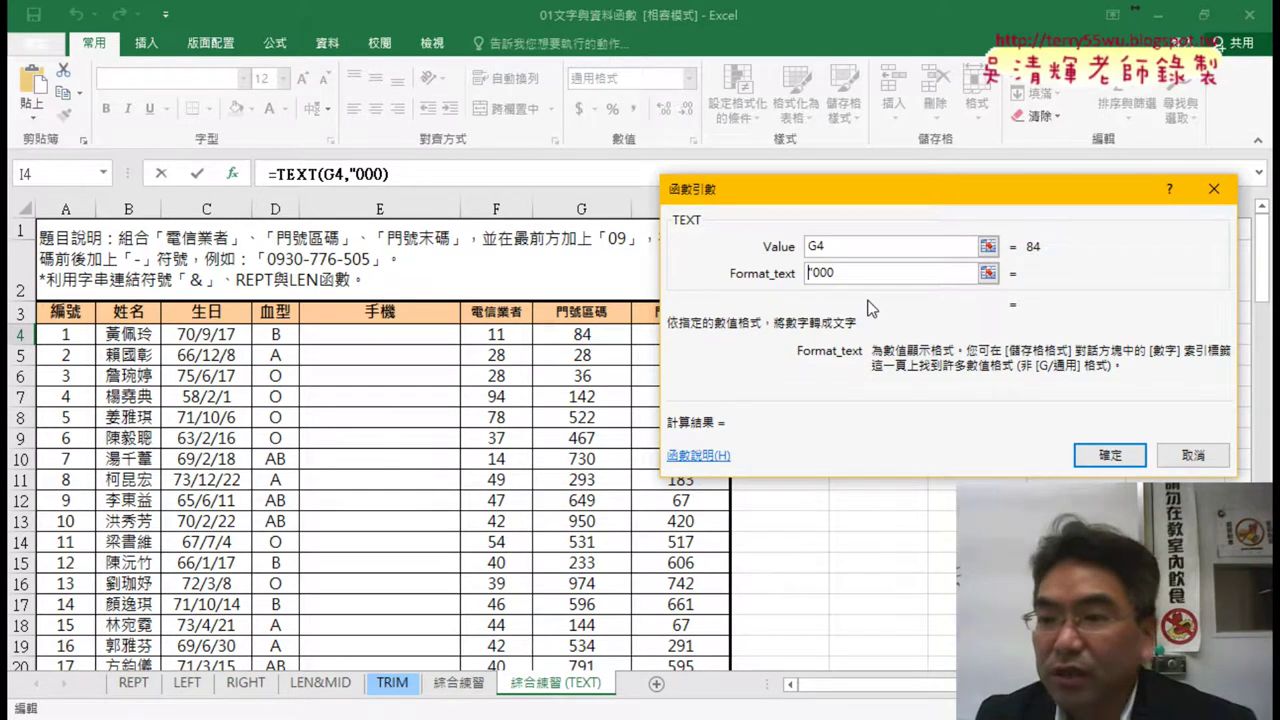
key(BackSpace)
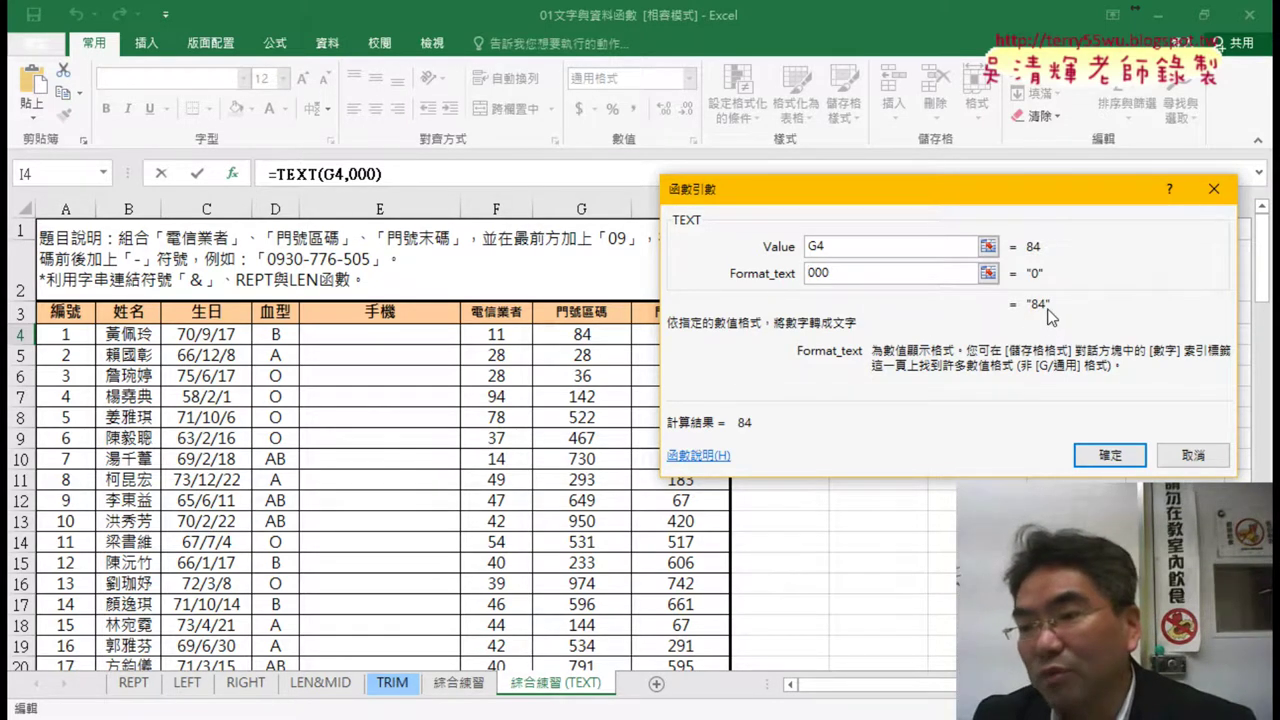
text("000)
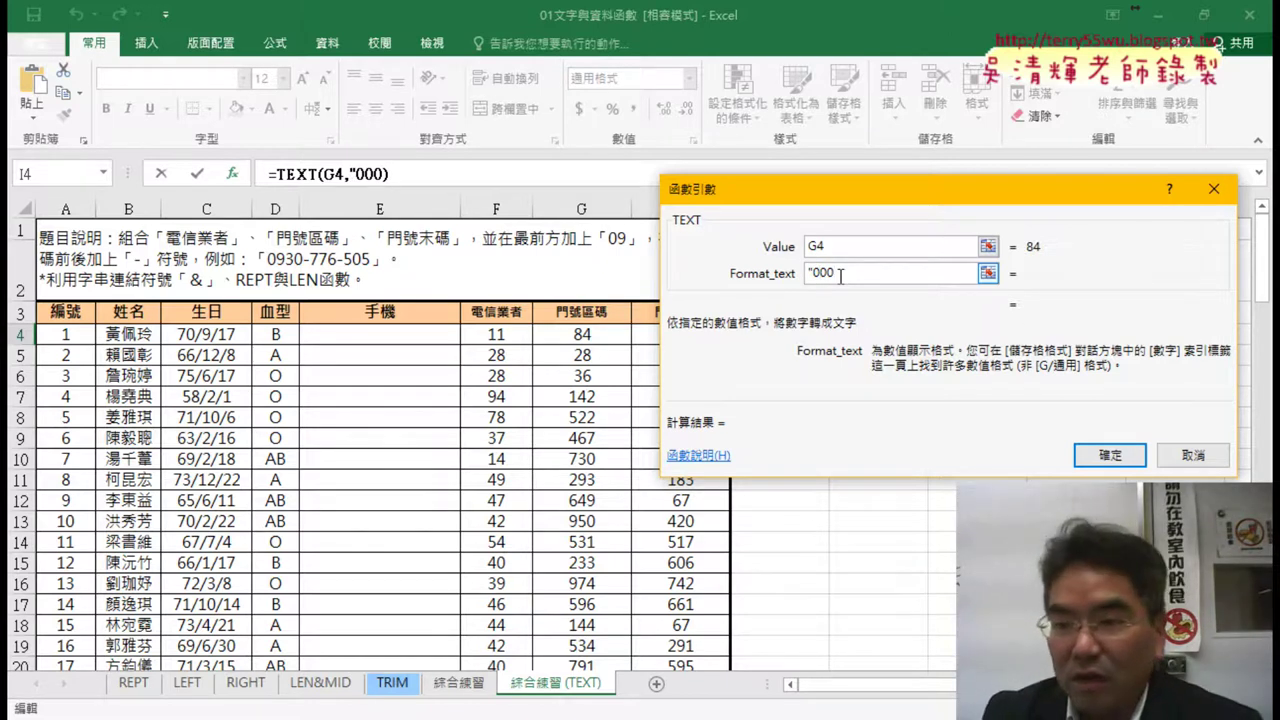
text(")
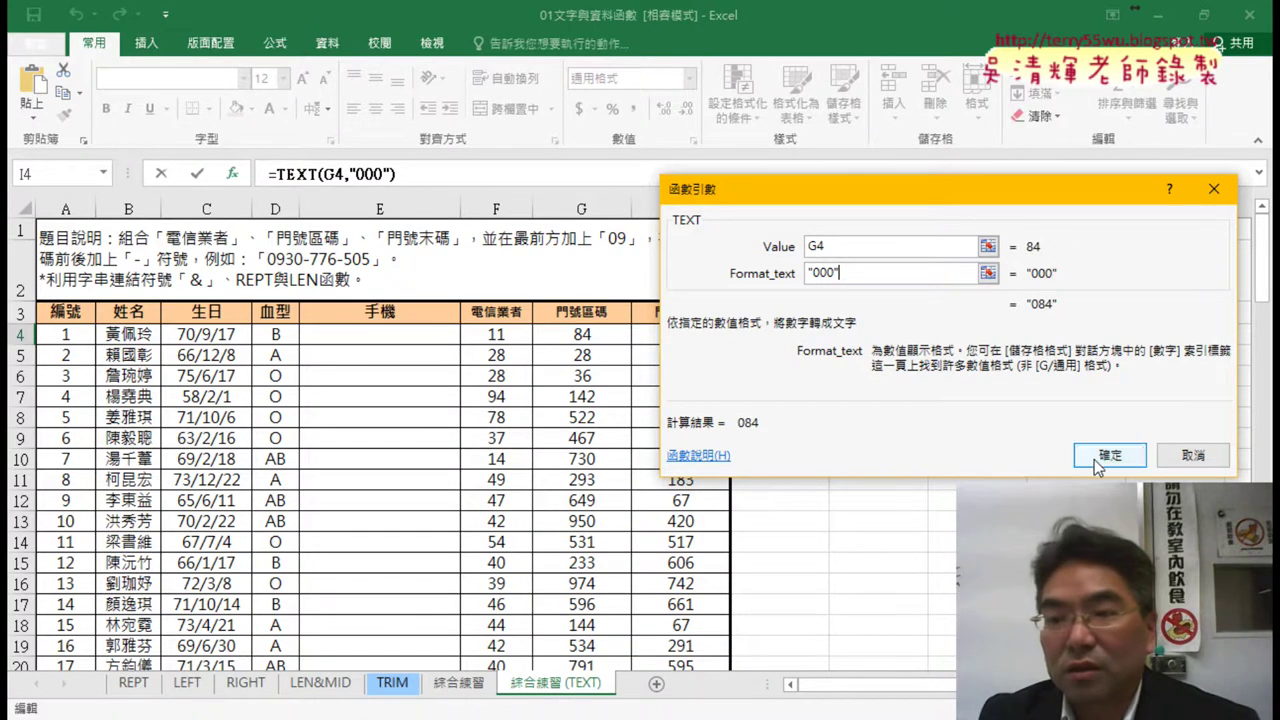
click(1102, 456)
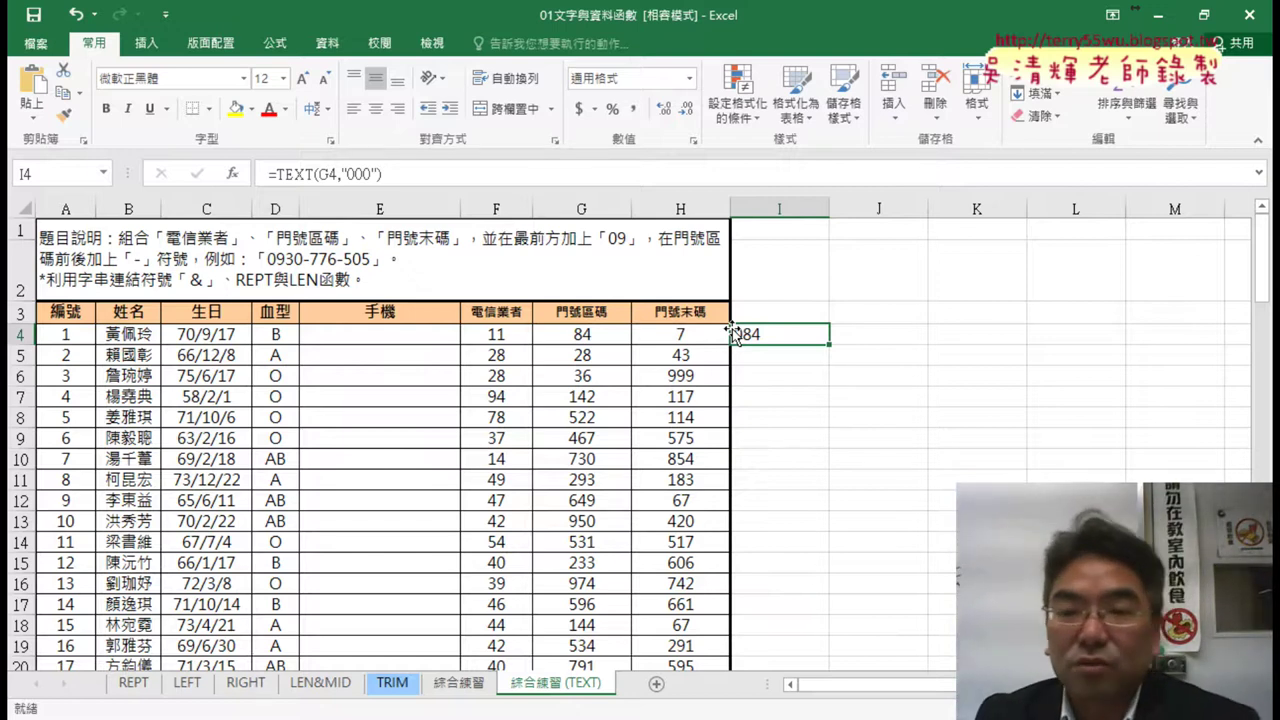
click(430, 336)
Step: Enter the partial formula ="09"&F4&"-"&TEXT(G4,"000") in E4
click(356, 176)
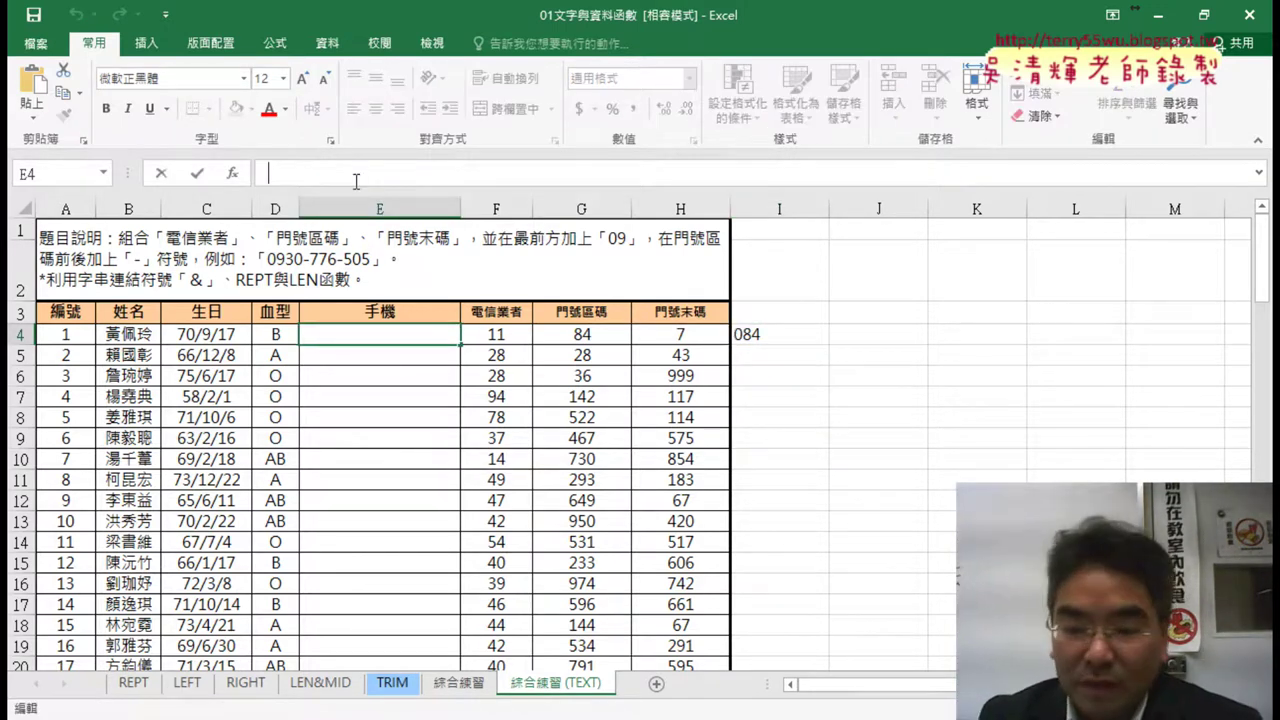
text(=")
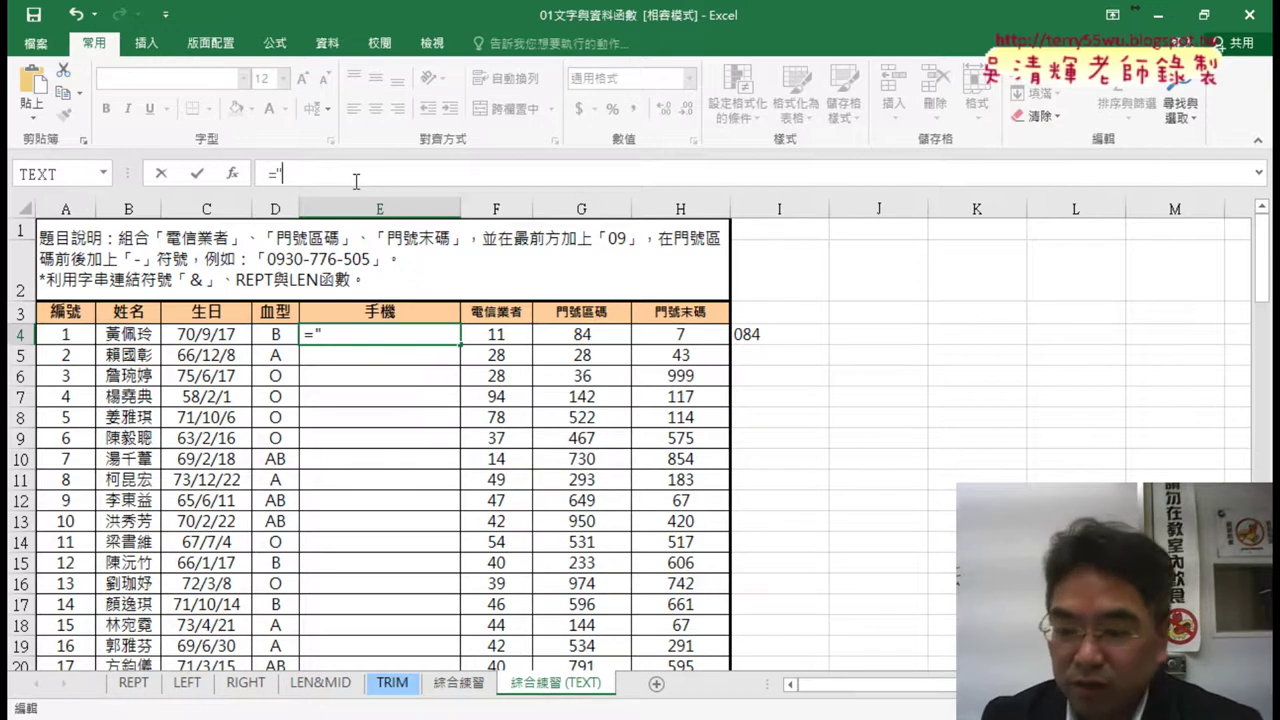
text(09")
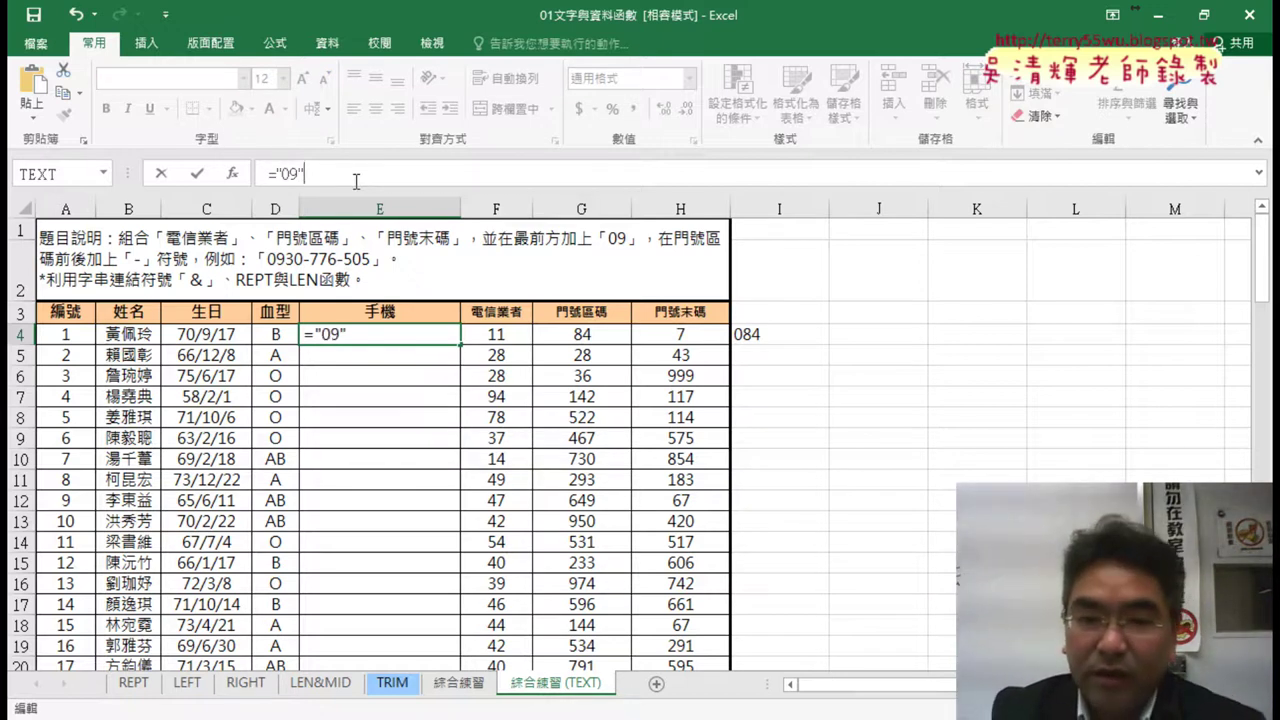
text(&)
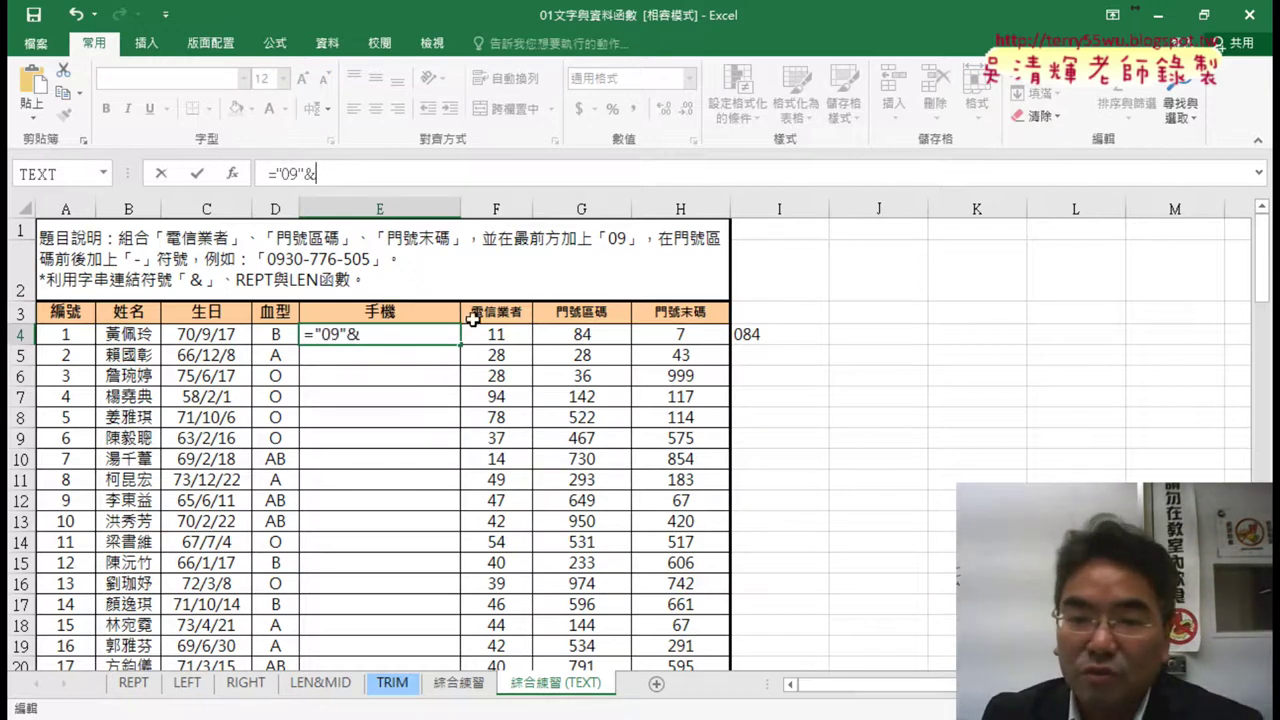
click(511, 334)
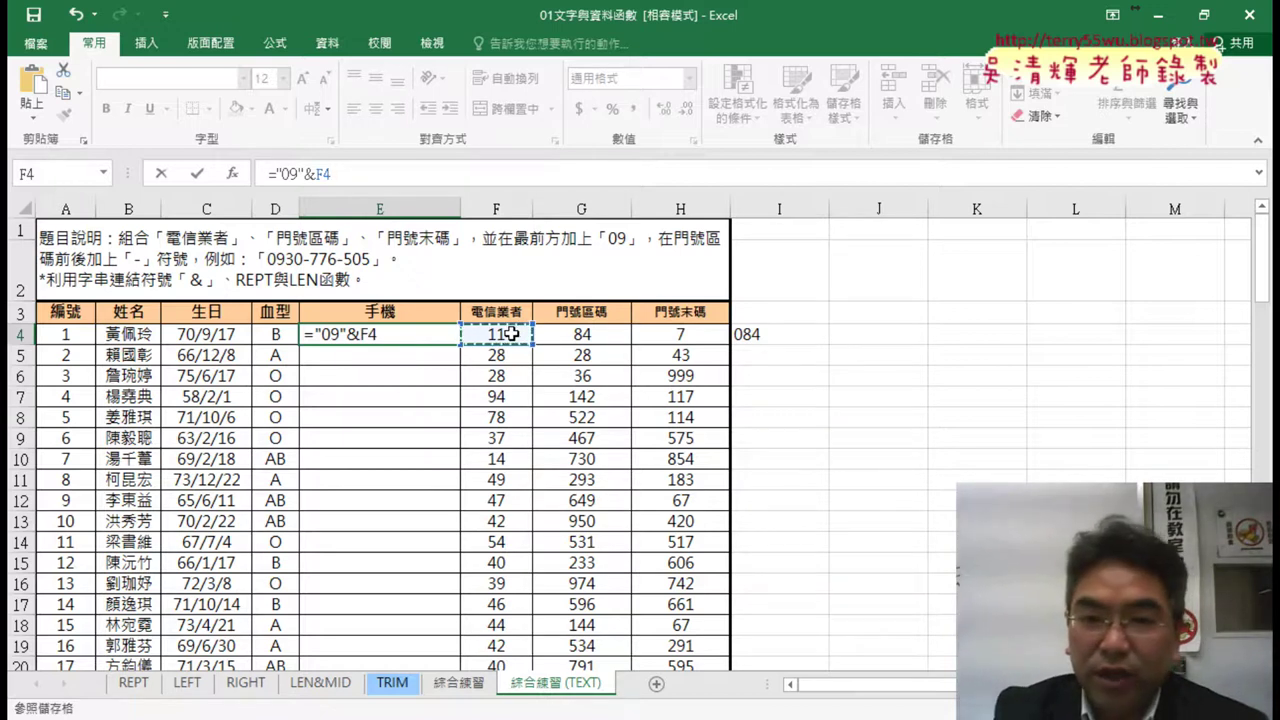
text(&"-)
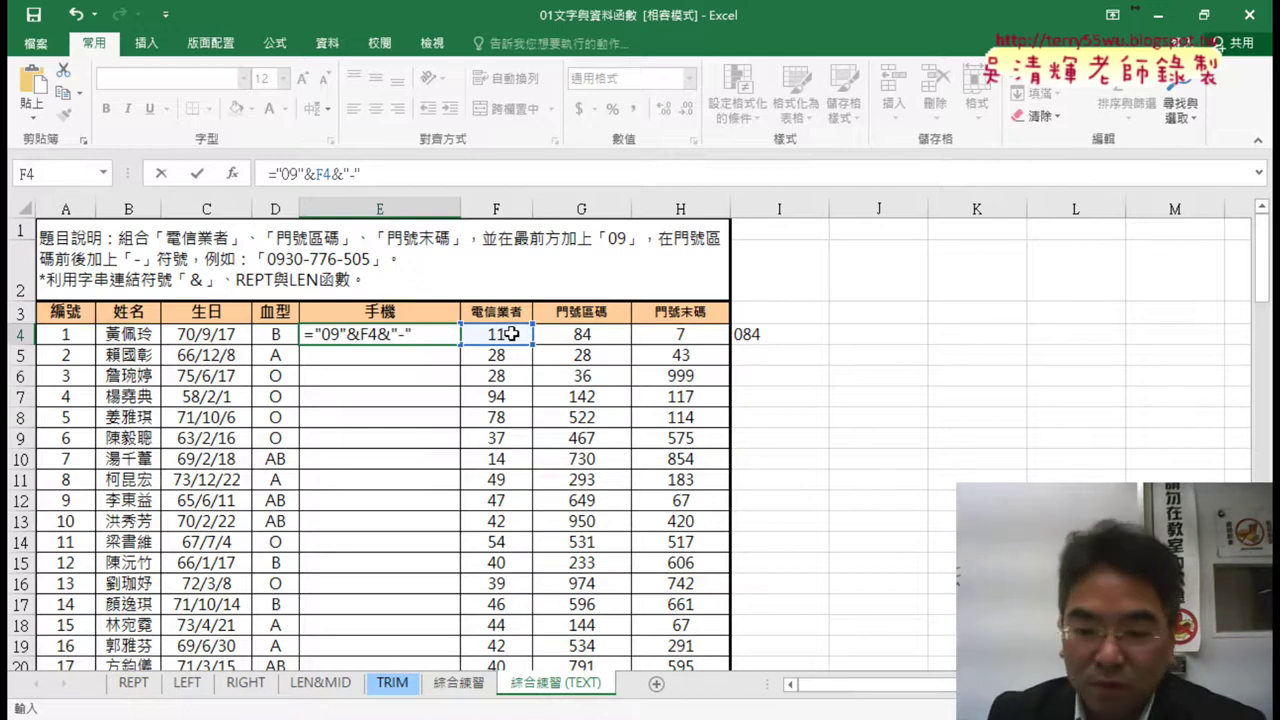
text(&)
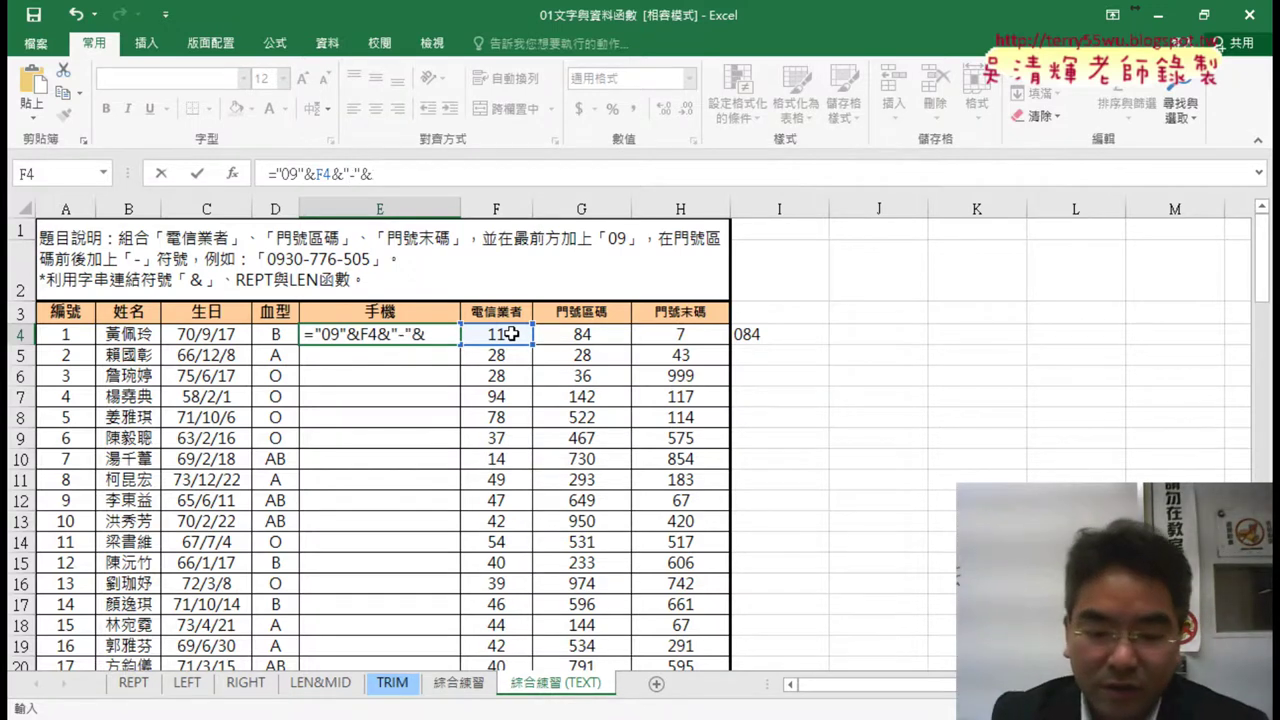
text(text)
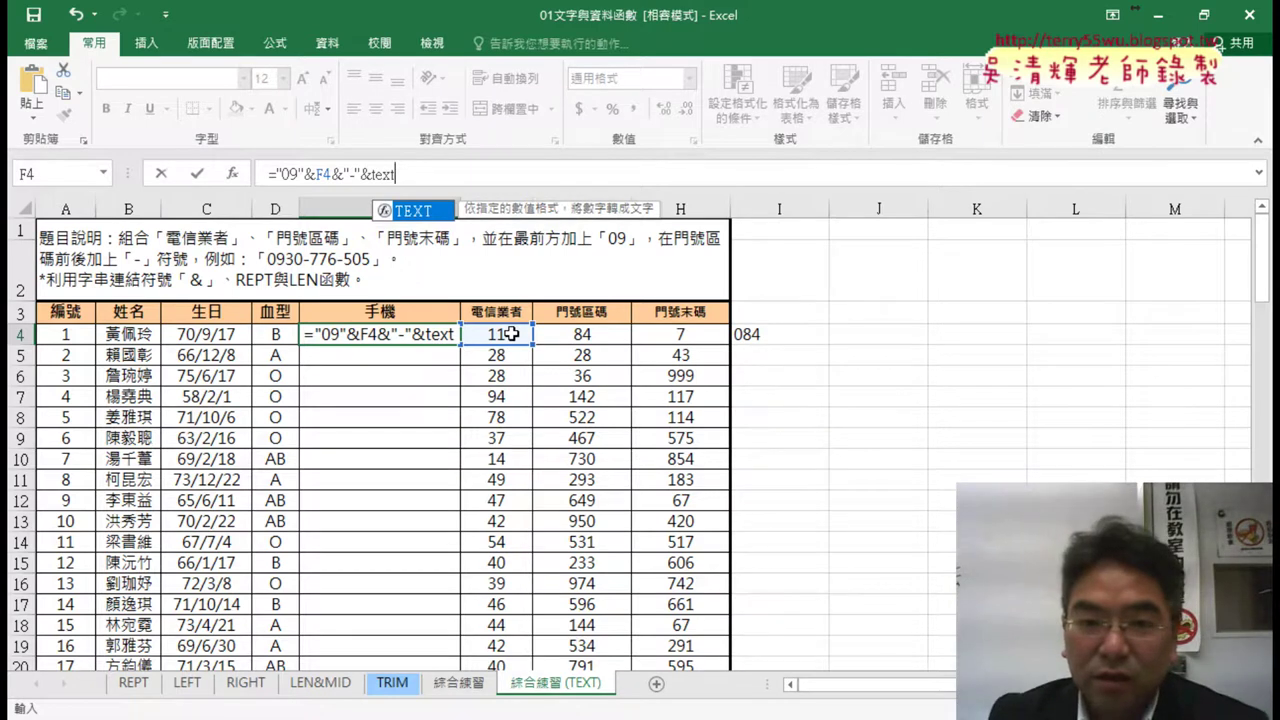
text(()
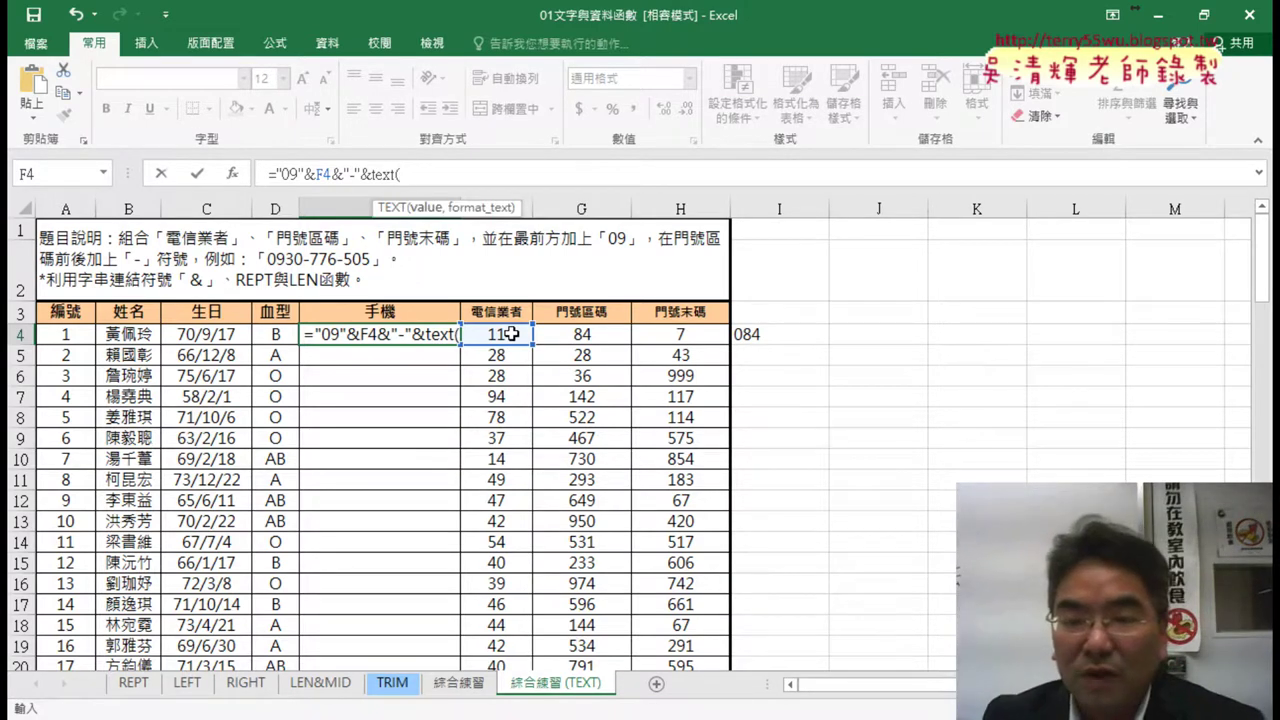
click(578, 340)
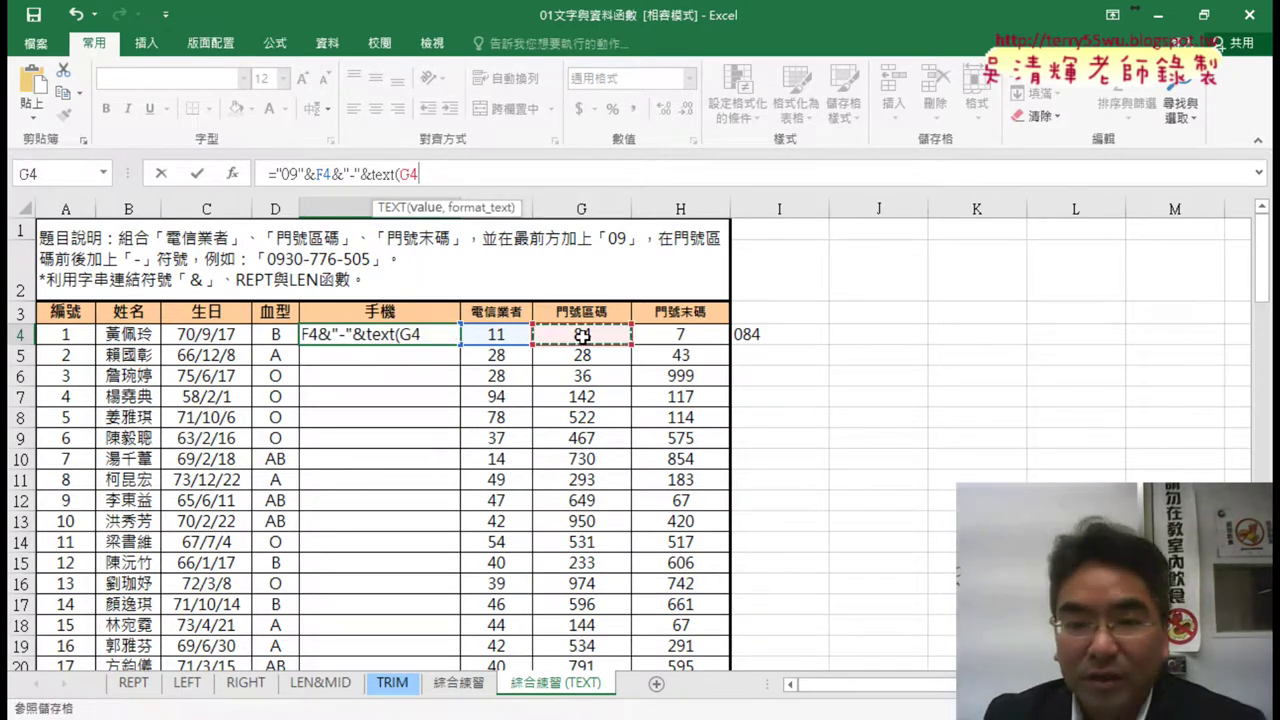
text(,)
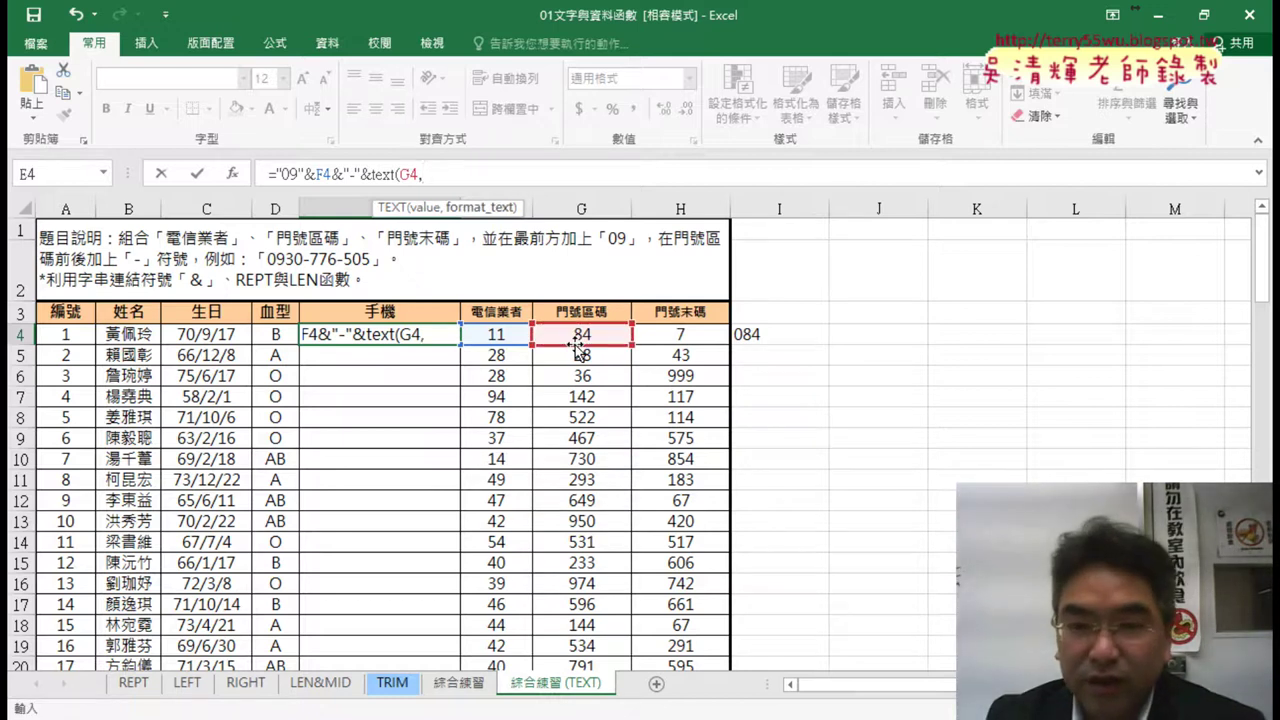
text("000")
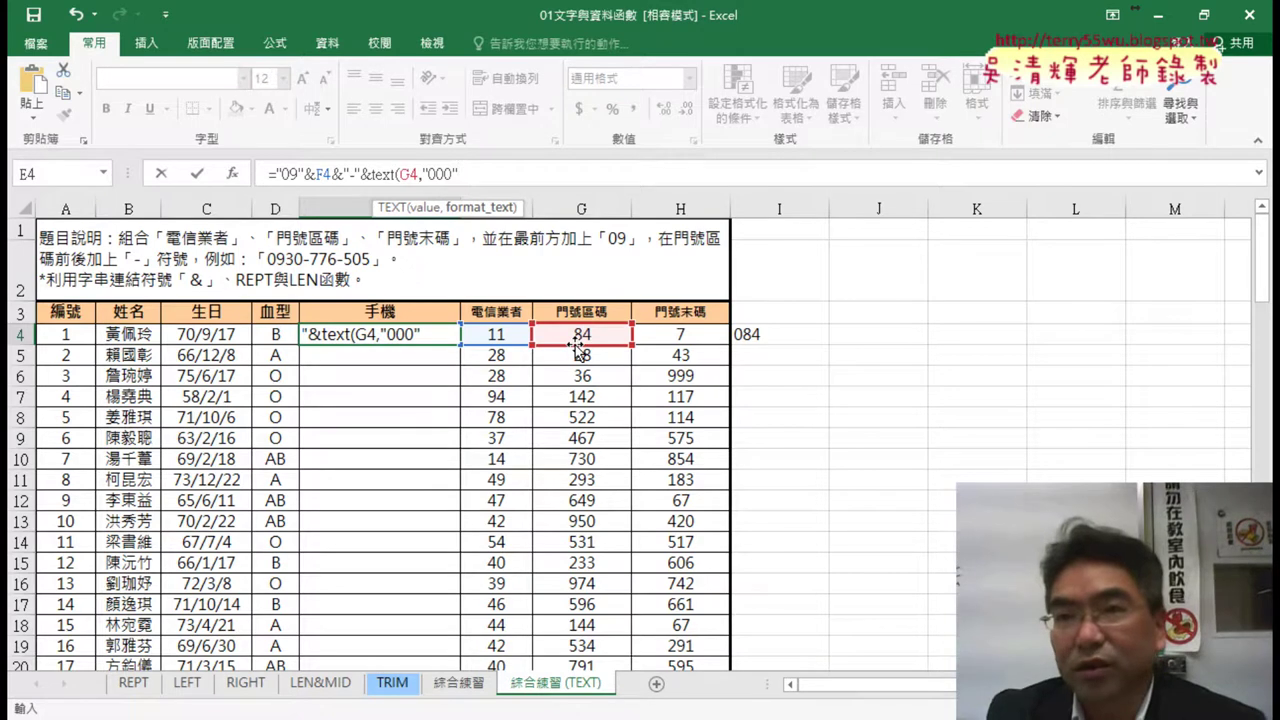
text())
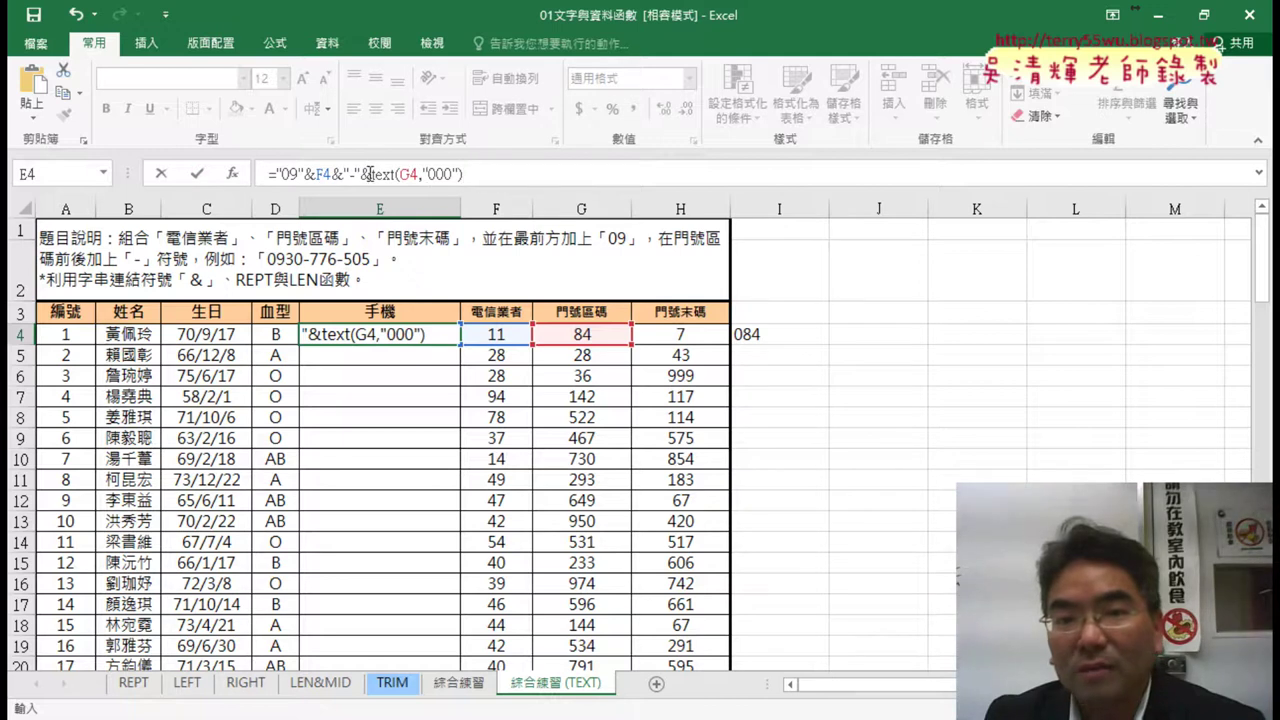
drag(368, 175, 493, 175)
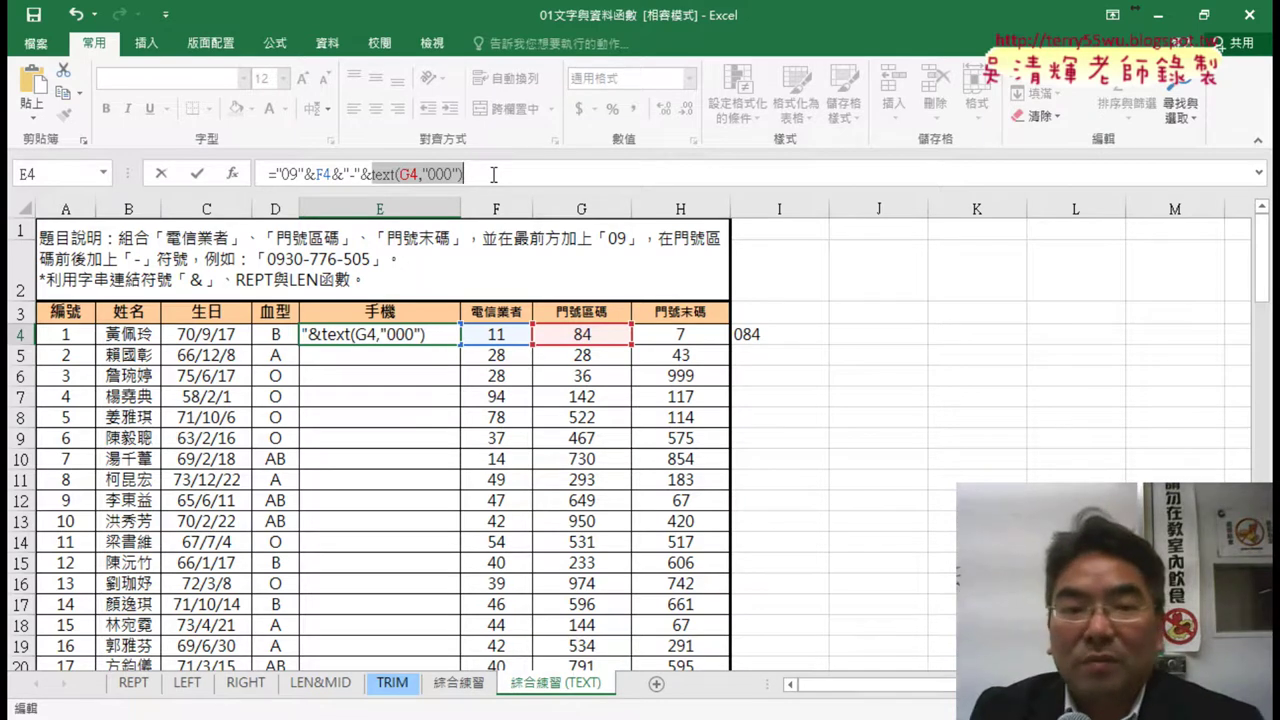
click(197, 175)
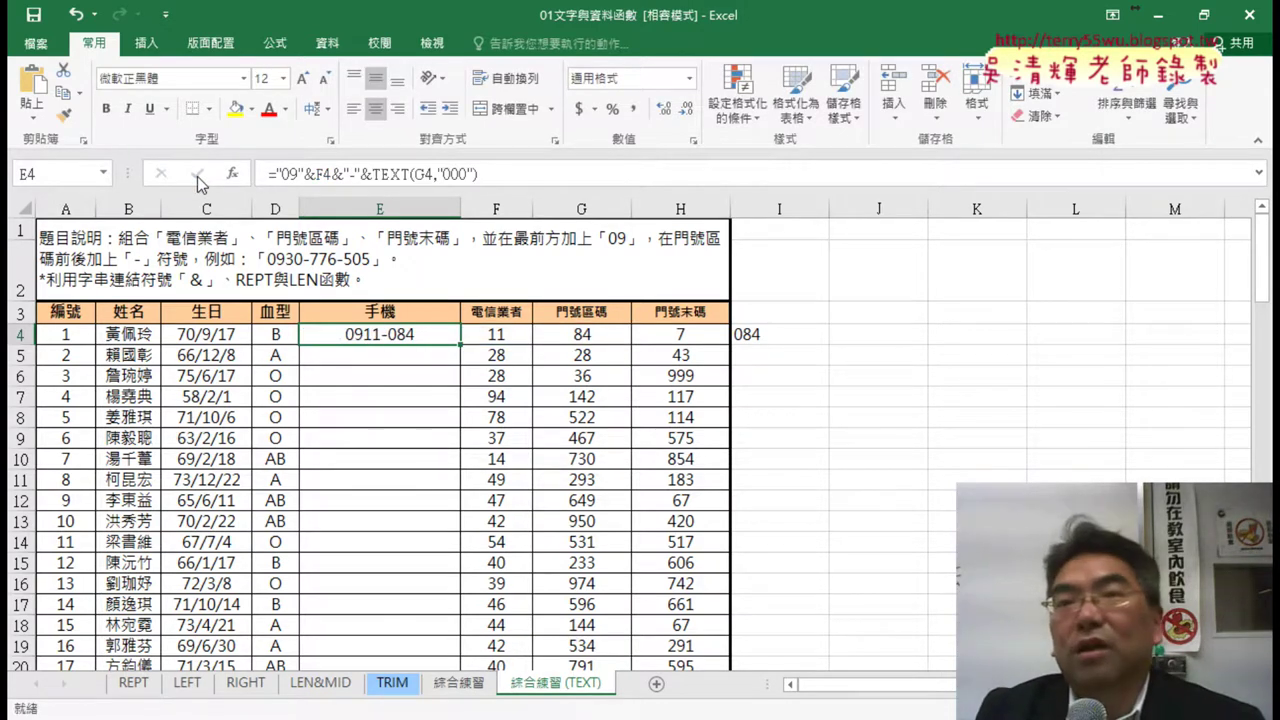
Step: Append a copied &"-"&TEXT(H4,"000") part to complete E4's formula, then fill it down
drag(332, 174, 491, 174)
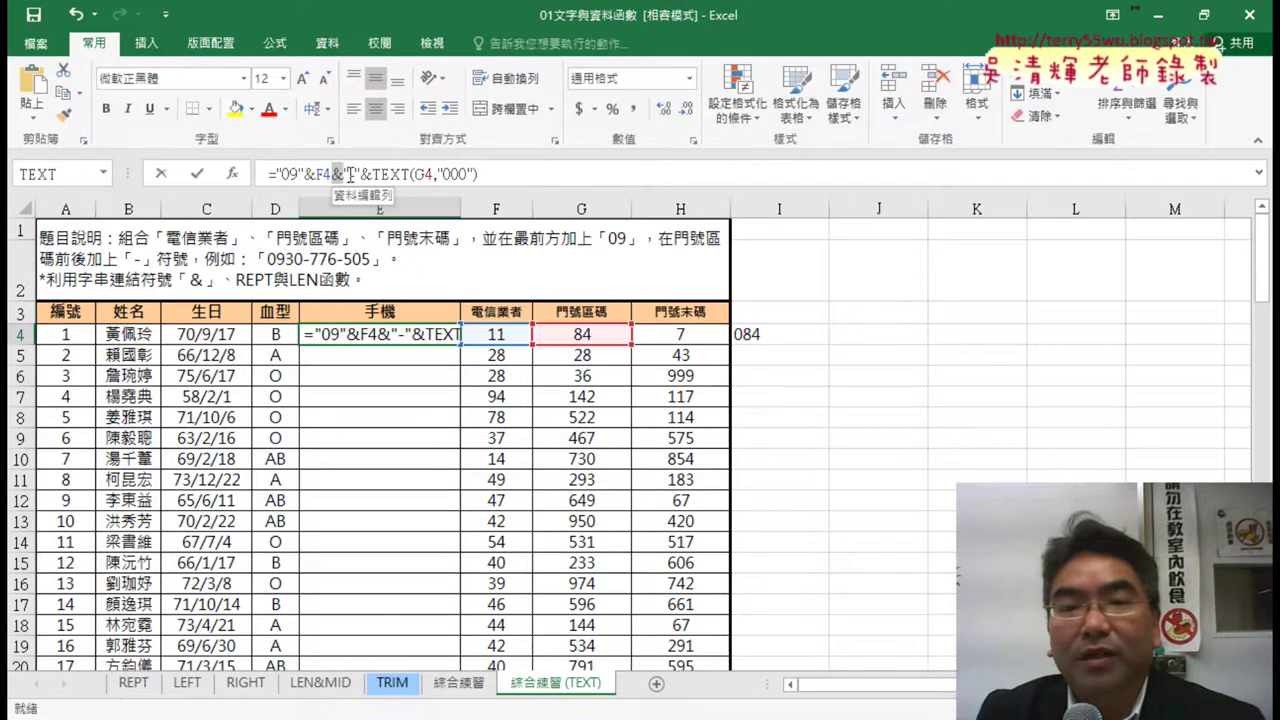
right_click(454, 164)
key(Escape)
right_click(519, 172)
click(566, 262)
drag(561, 174, 575, 181)
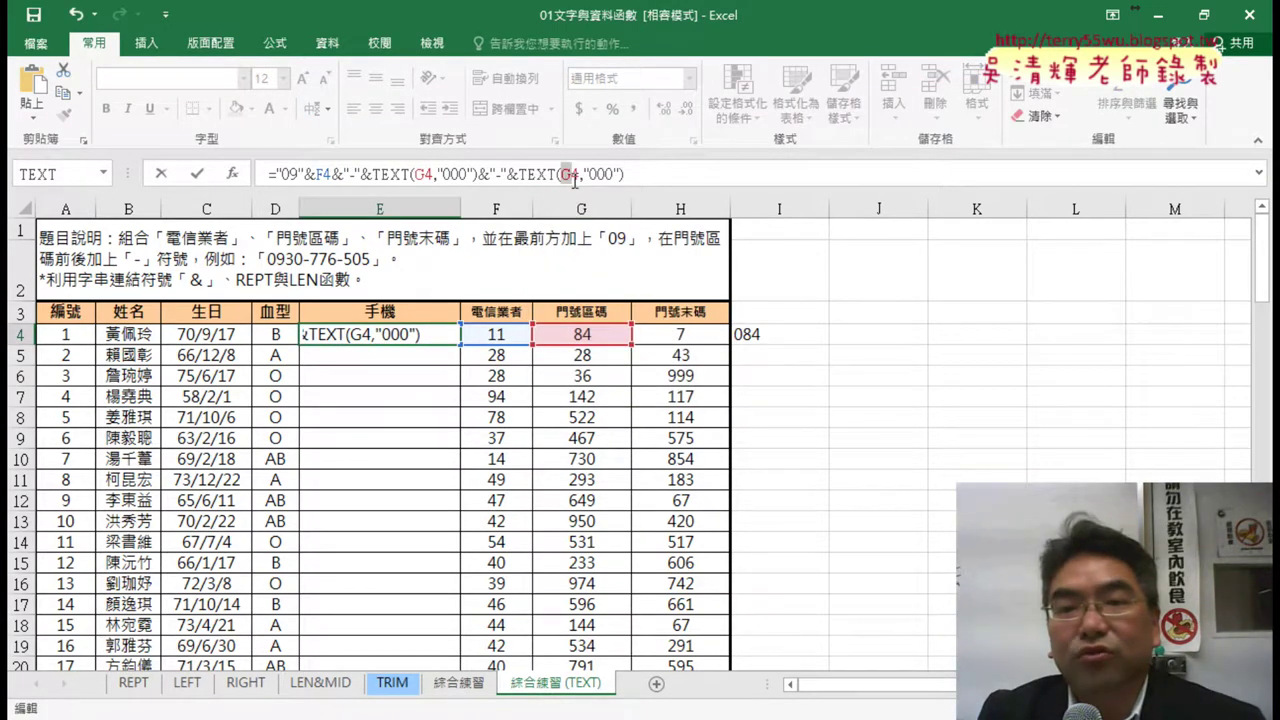
click(676, 334)
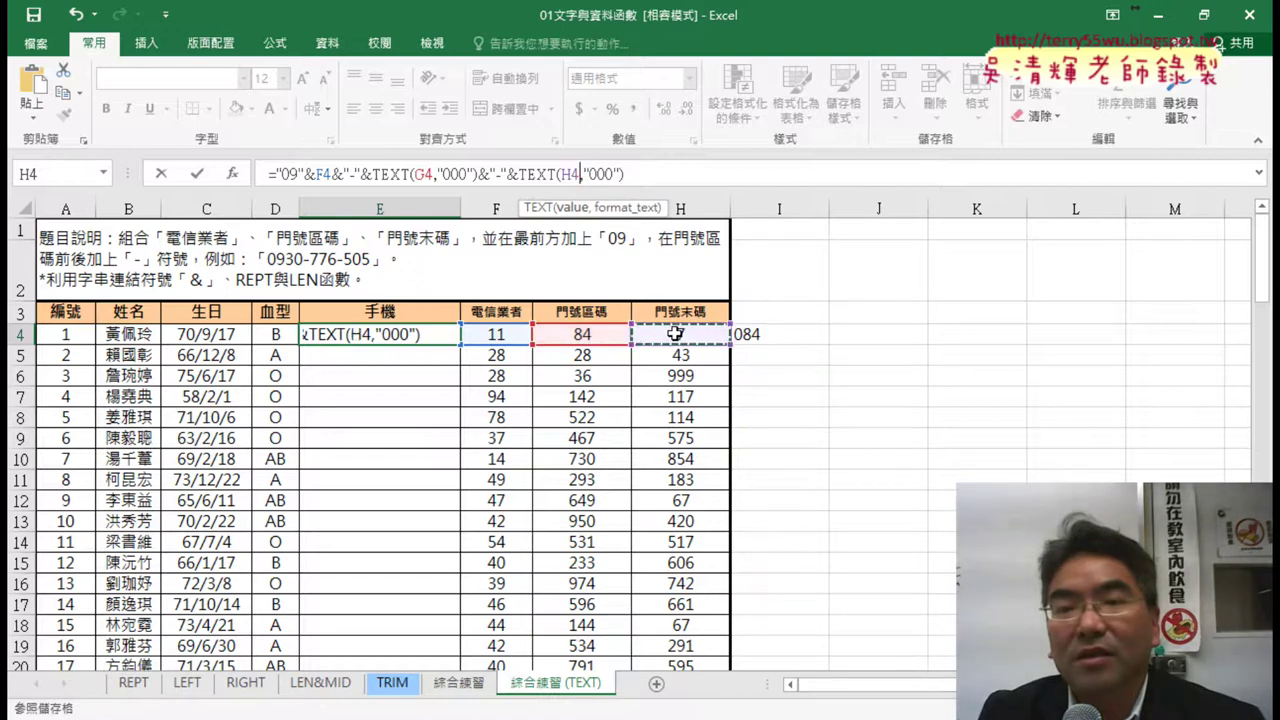
click(199, 175)
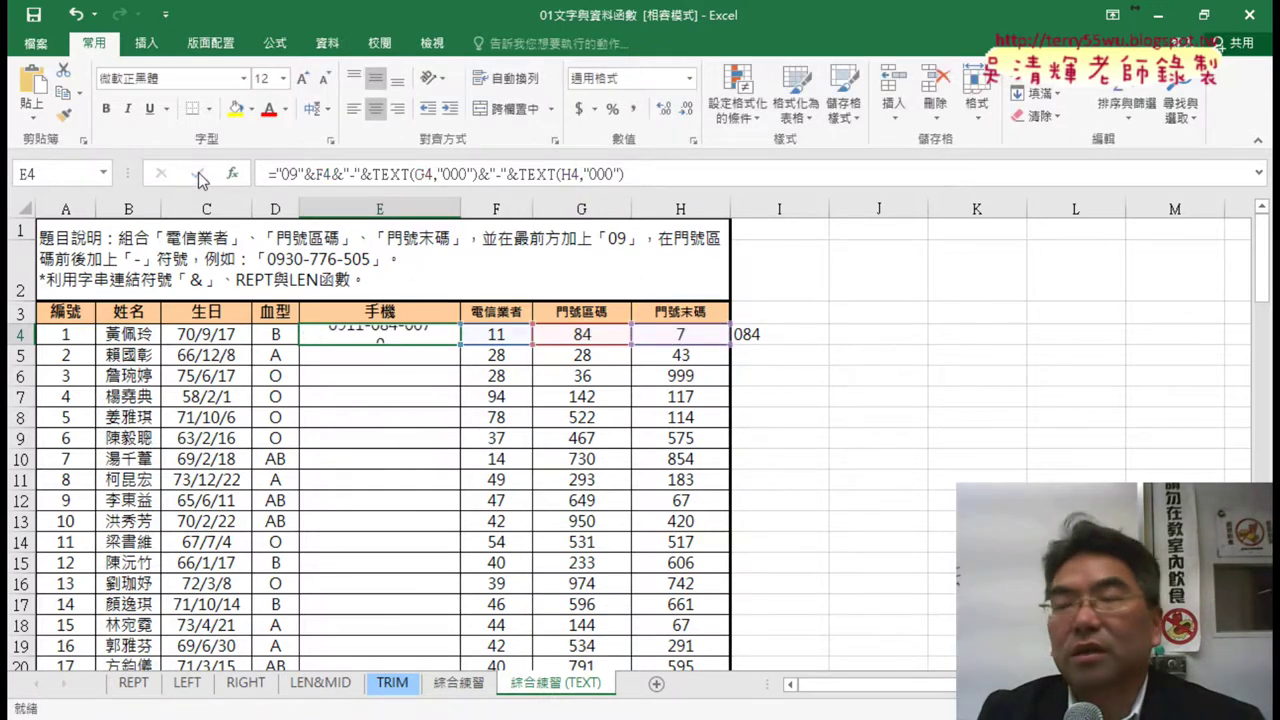
double_click(459, 343)
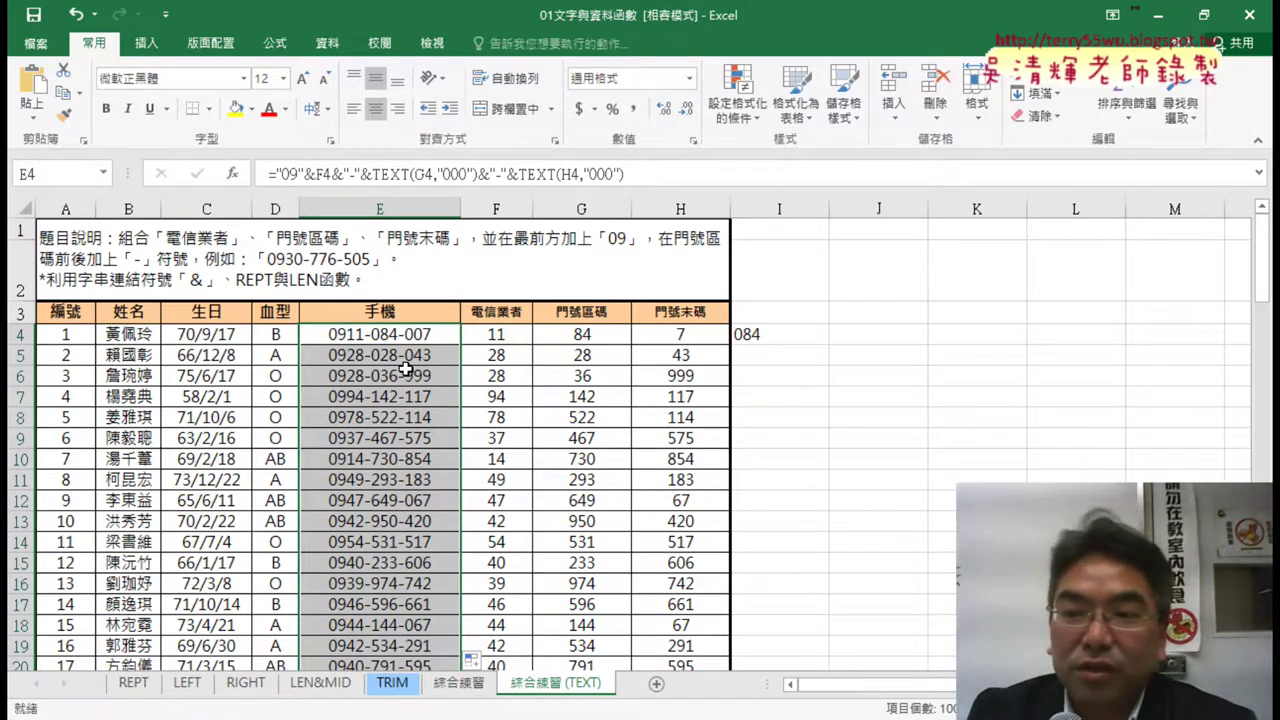
Step: Deselect the filled column E by selecting cell J4
click(842, 333)
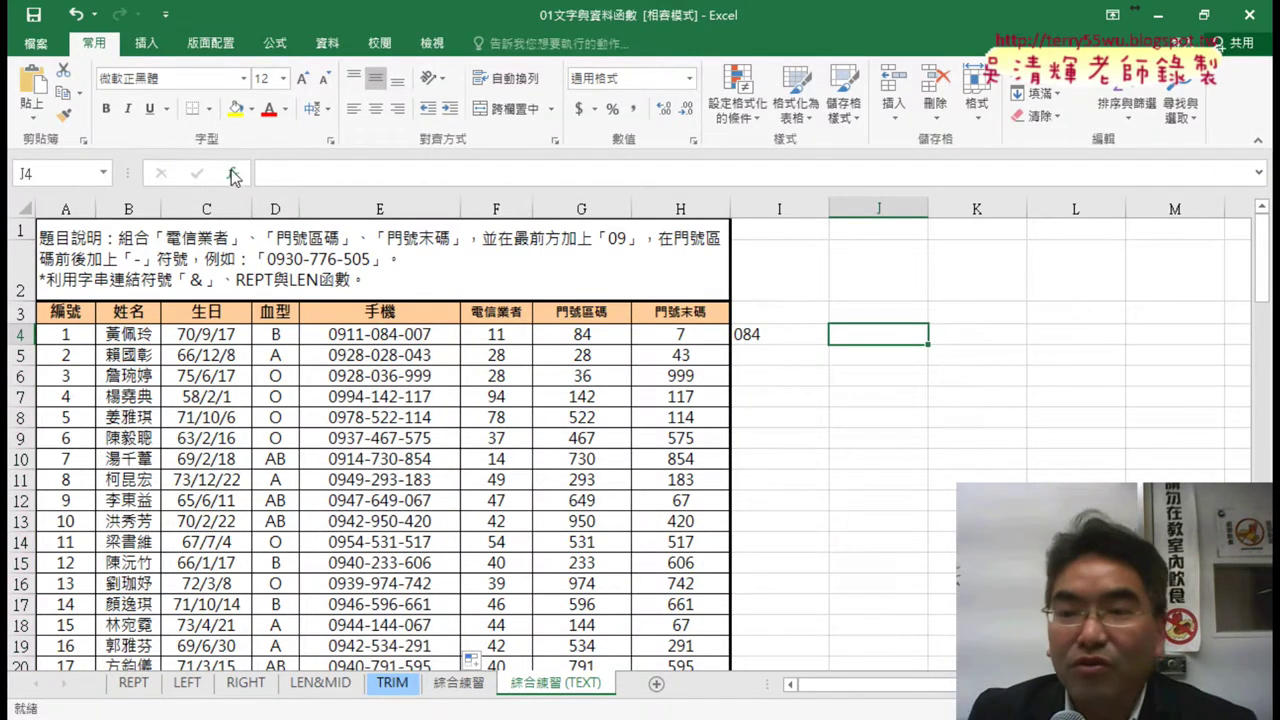
Step: Browse the Text functions, read FIND's description, and cancel without inserting anything
click(232, 174)
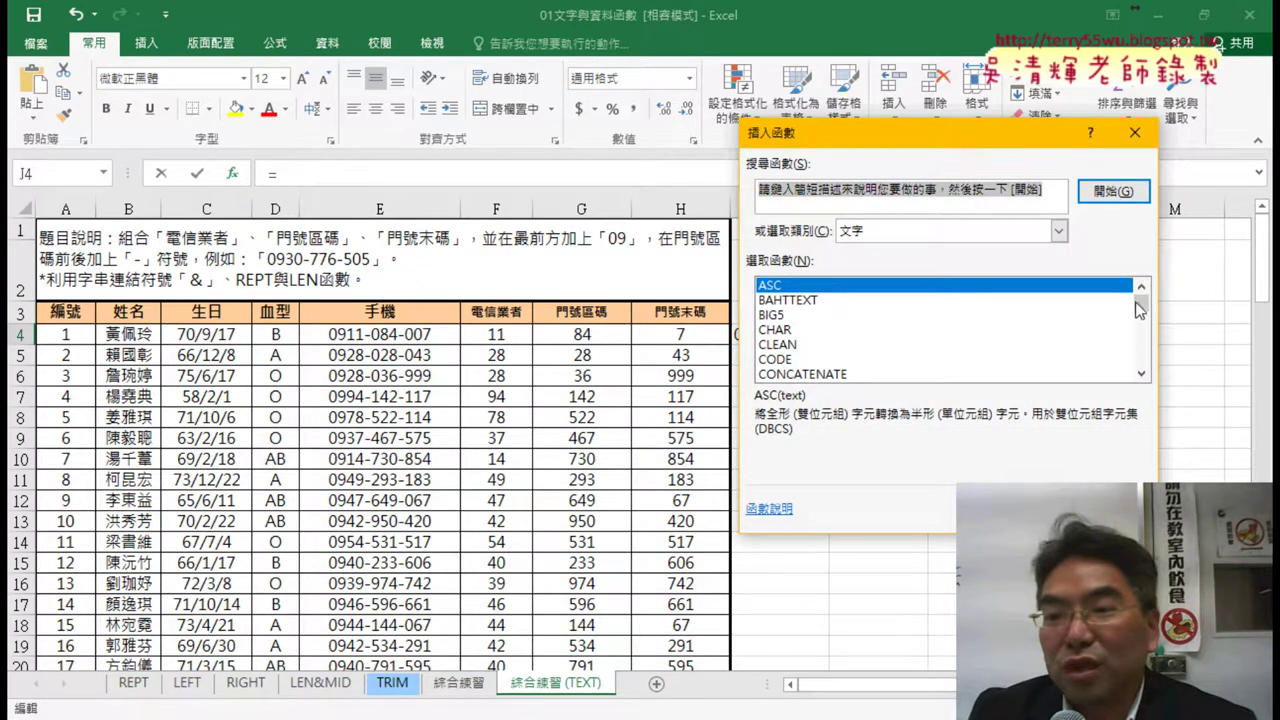
scroll(1140, 310, down, 1)
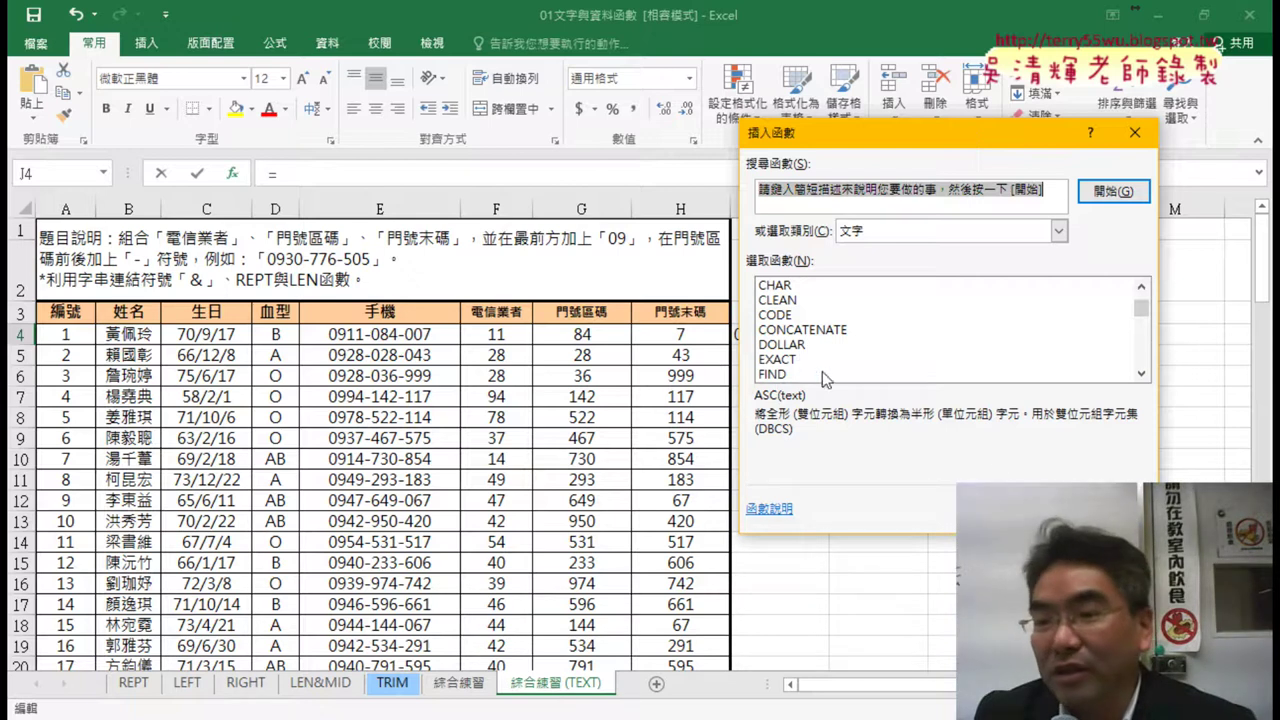
click(1141, 373)
click(1141, 373)
click(1141, 373)
click(789, 332)
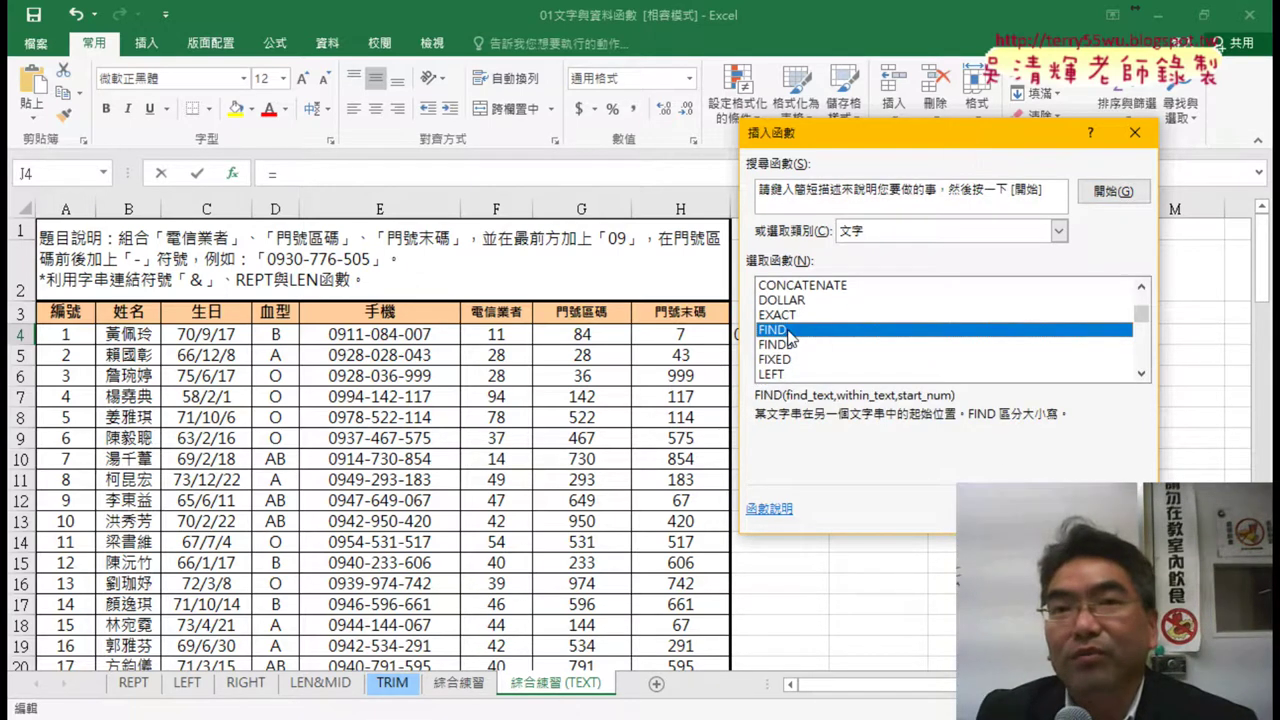
click(1146, 378)
click(1146, 378)
click(1146, 378)
click(1146, 378)
click(1146, 378)
click(1146, 378)
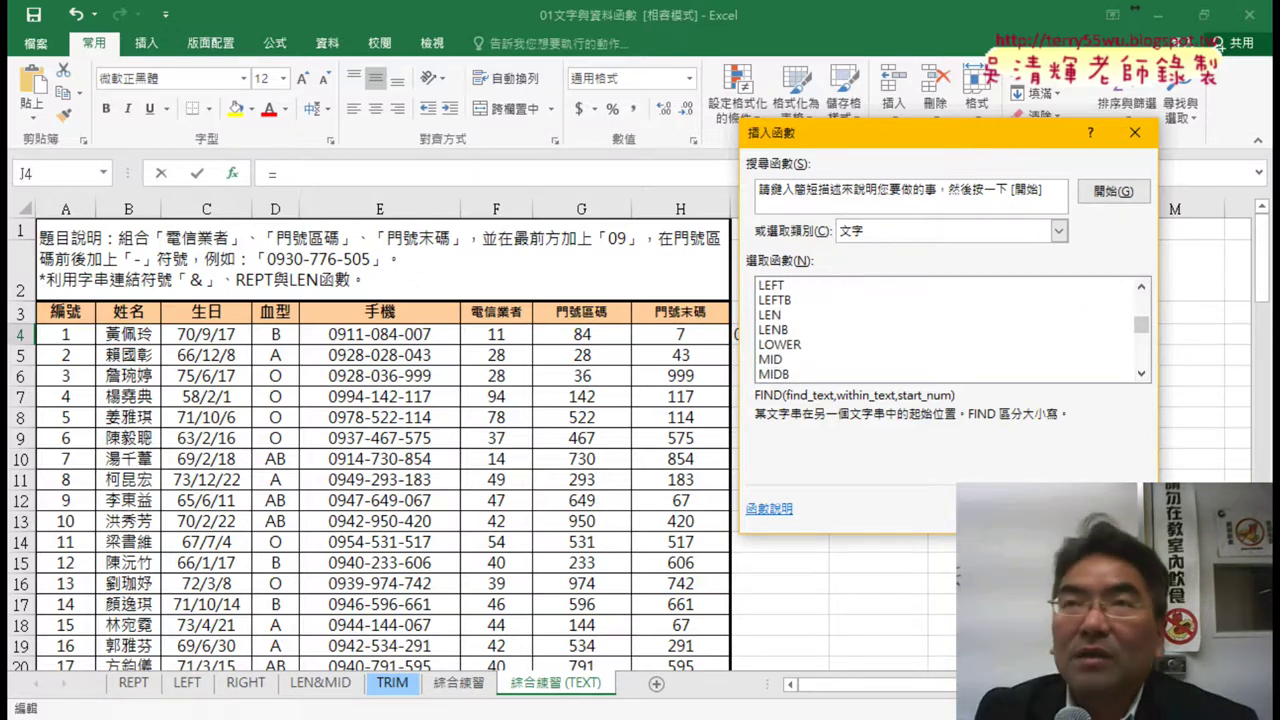
key(Escape)
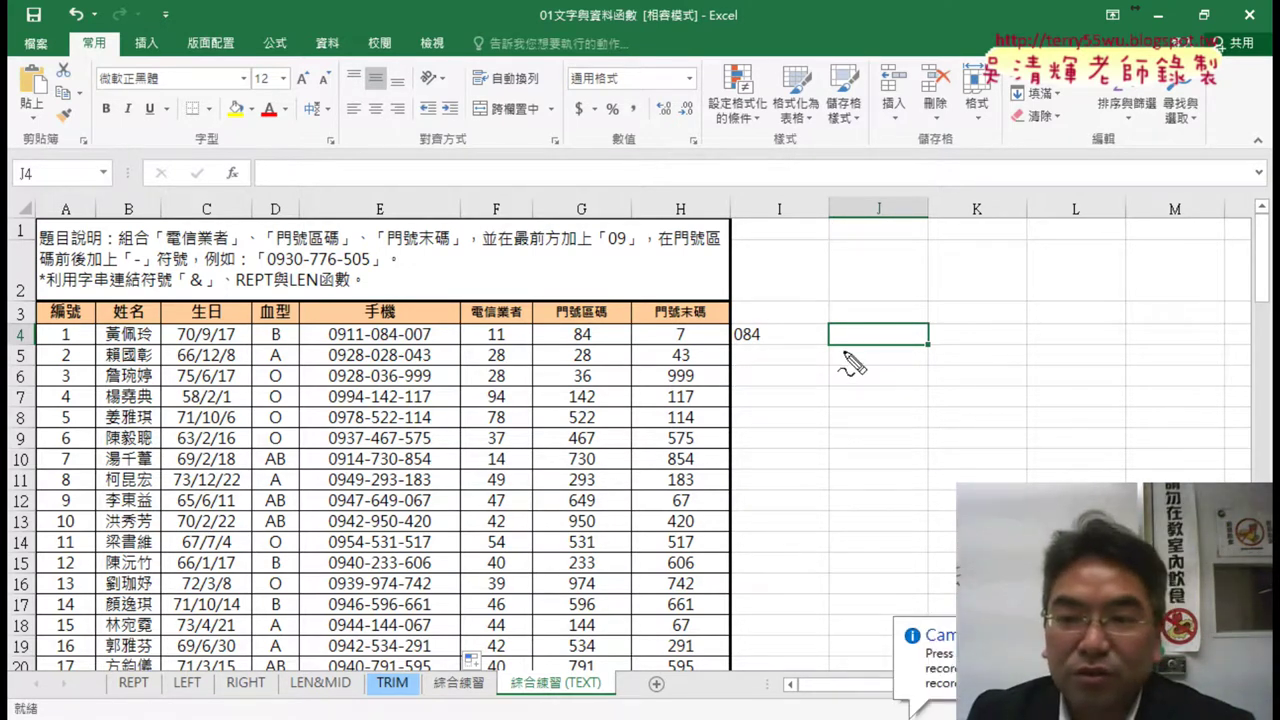
drag(810, 322, 784, 363)
mouse_move(388, 326)
mouse_down()
mouse_move(378, 462)
mouse_move(412, 425)
mouse_up()
mouse_move(798, 380)
mouse_down()
mouse_move(798, 414)
mouse_move(886, 378)
mouse_move(824, 410)
mouse_up()
drag(430, 368, 390, 412)
drag(356, 370, 430, 428)
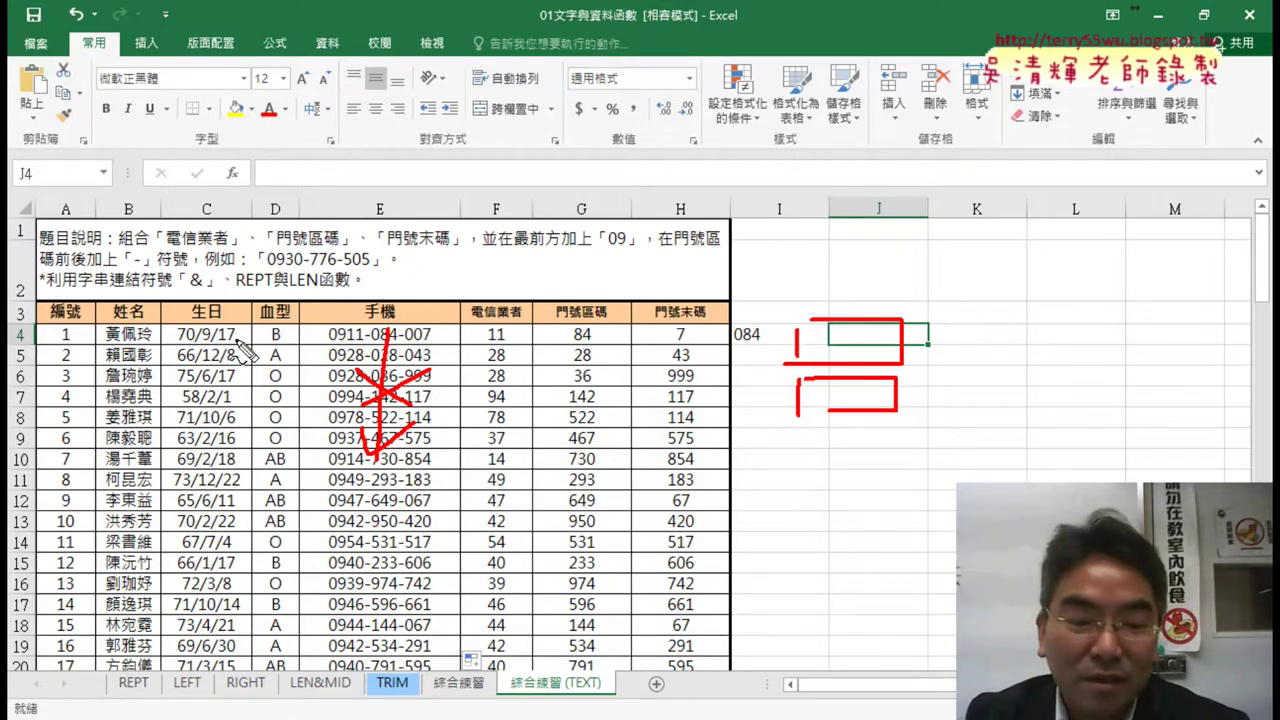
key(Escape)
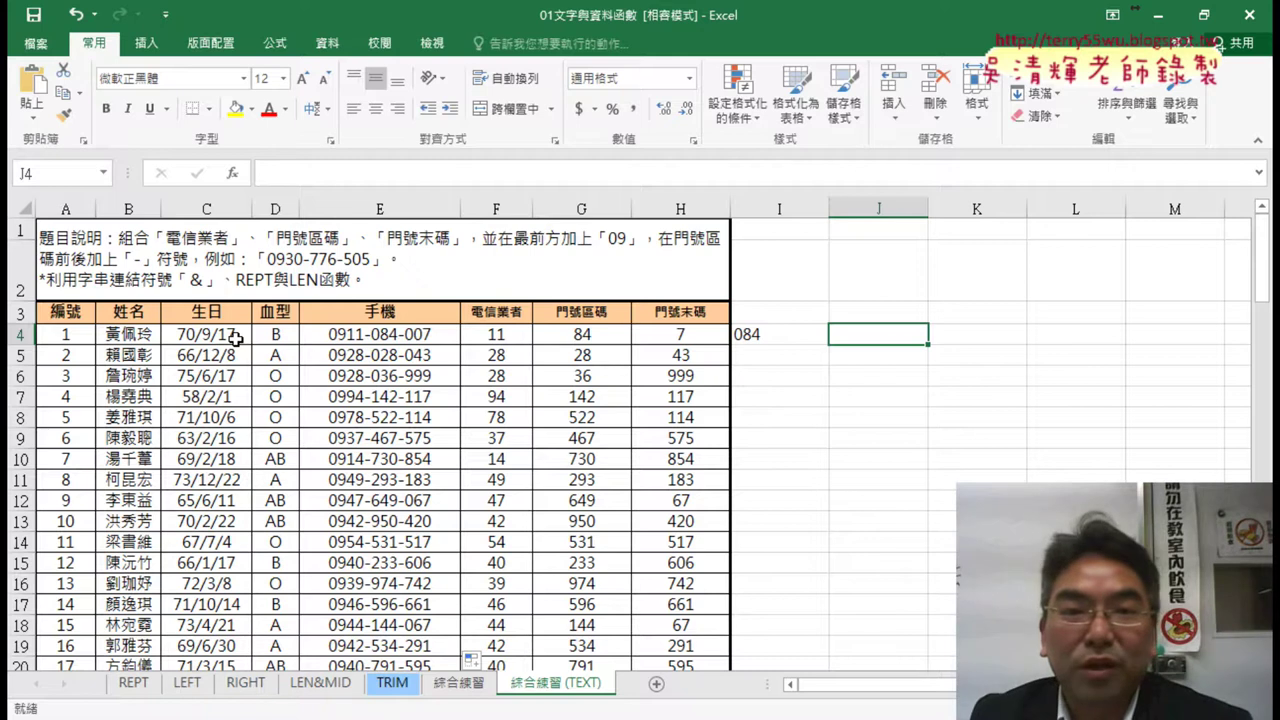
click(327, 43)
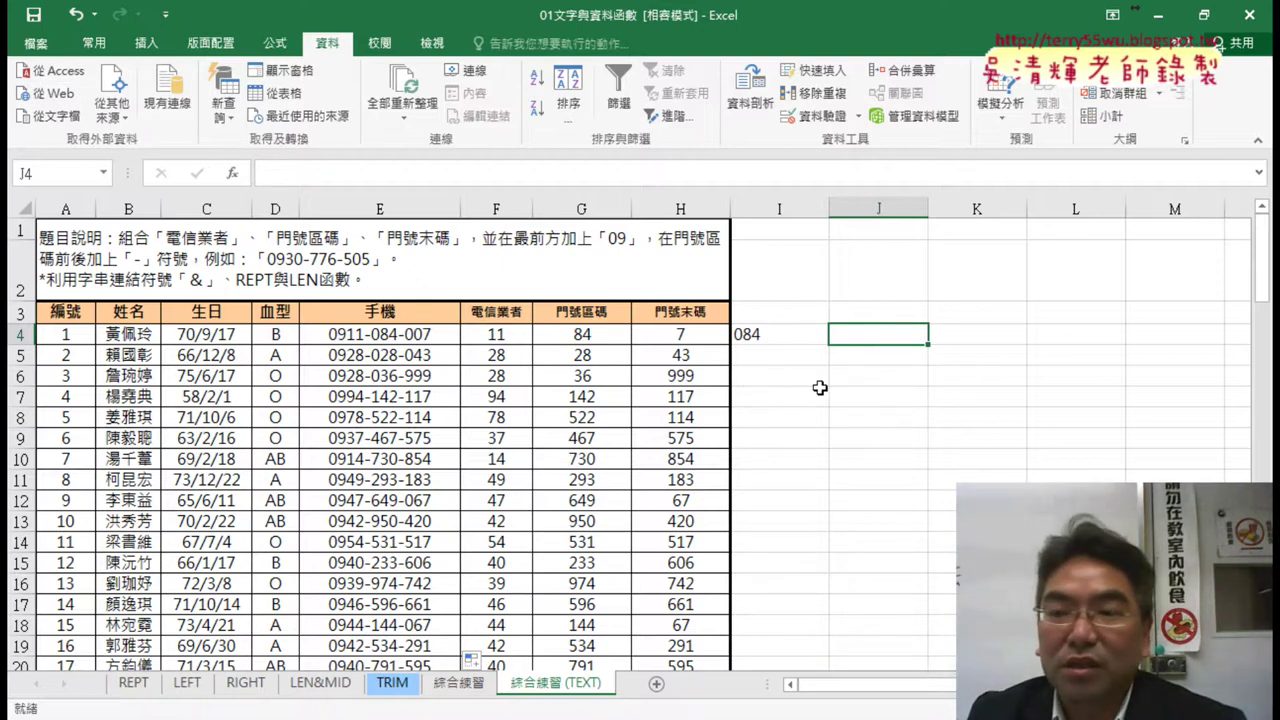
Step: Delete the 084 test formula from I4 and inspect E4's phone formula
click(760, 332)
key(Delete)
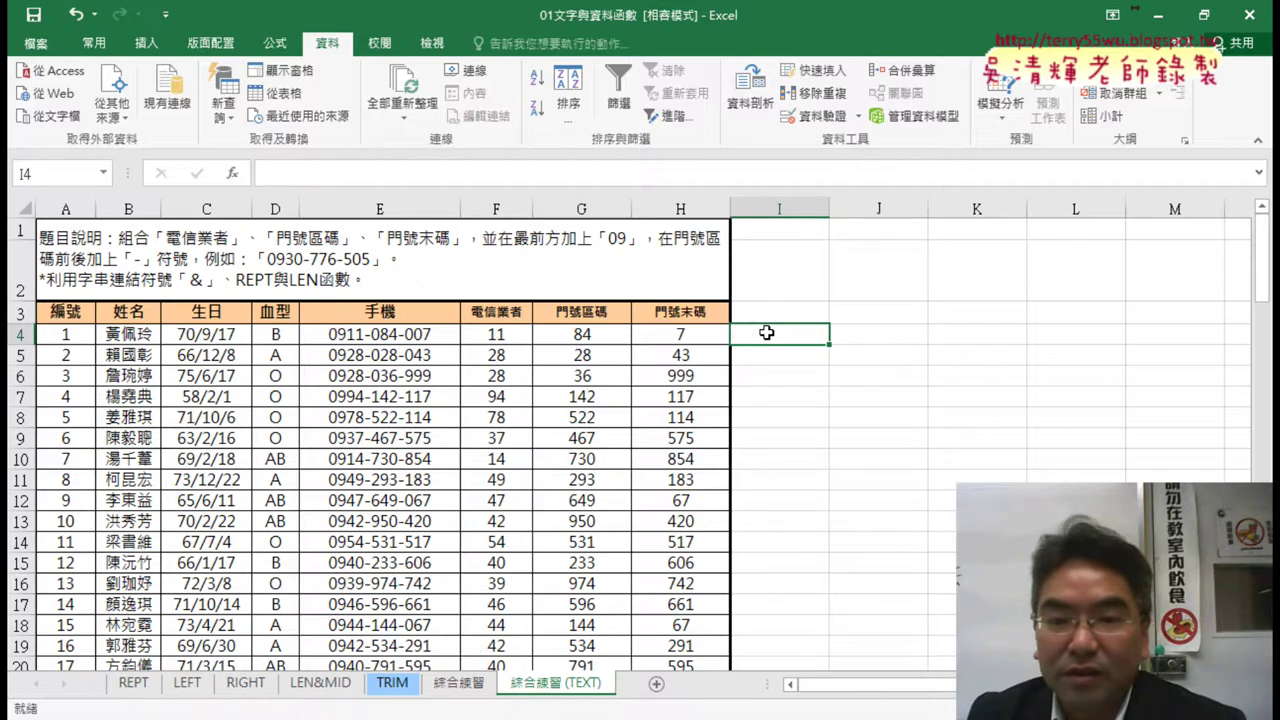
click(420, 336)
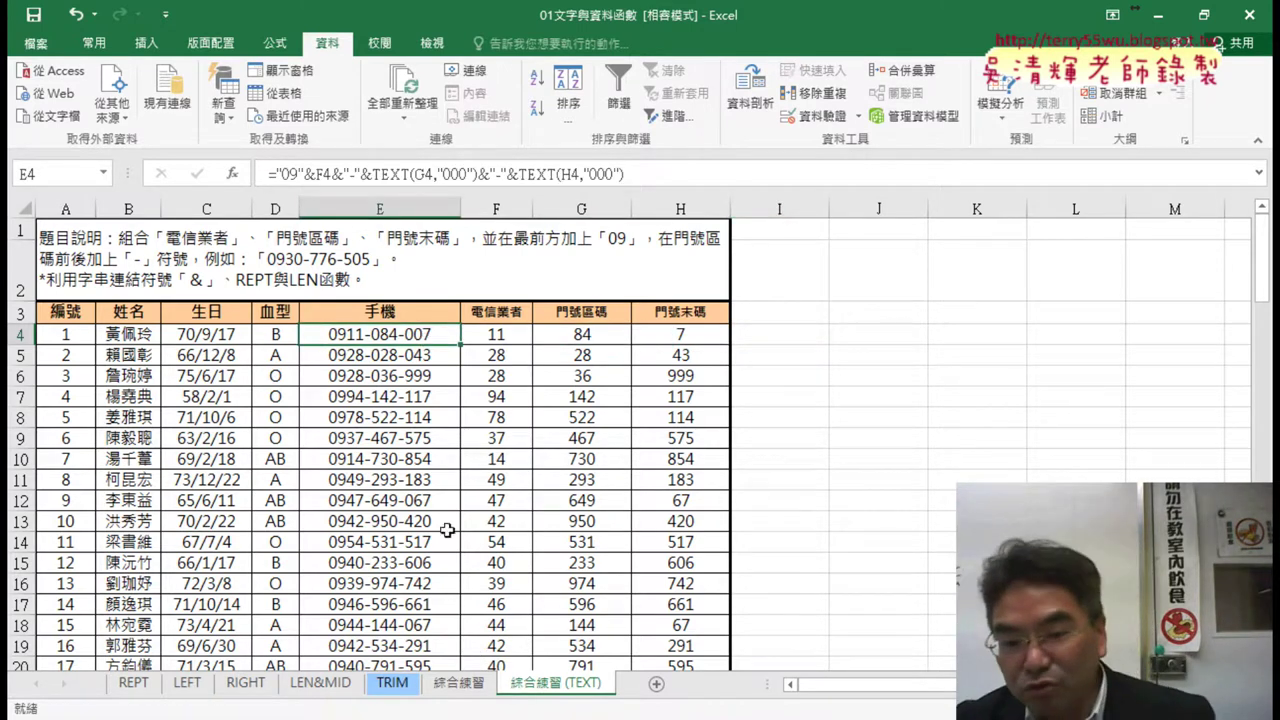
Step: Compare with the original 綜合練習 sheet, then delete and undo-restore column E's phone numbers
click(460, 684)
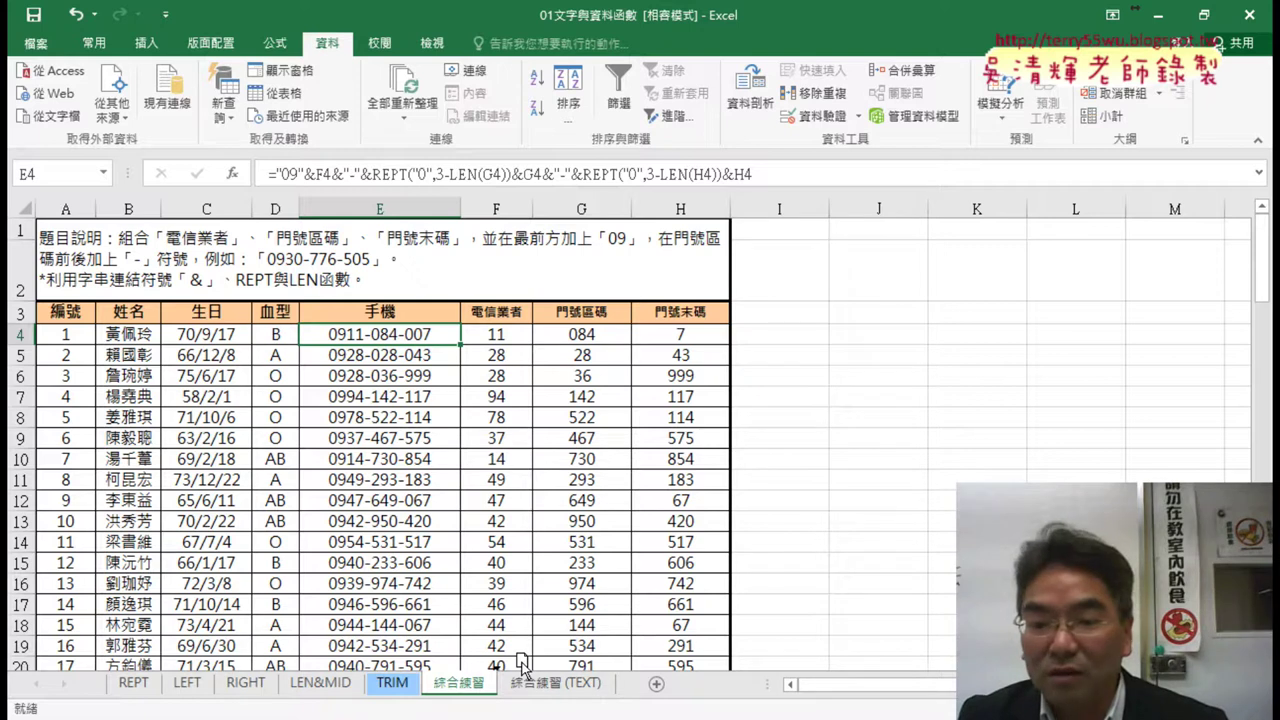
click(594, 686)
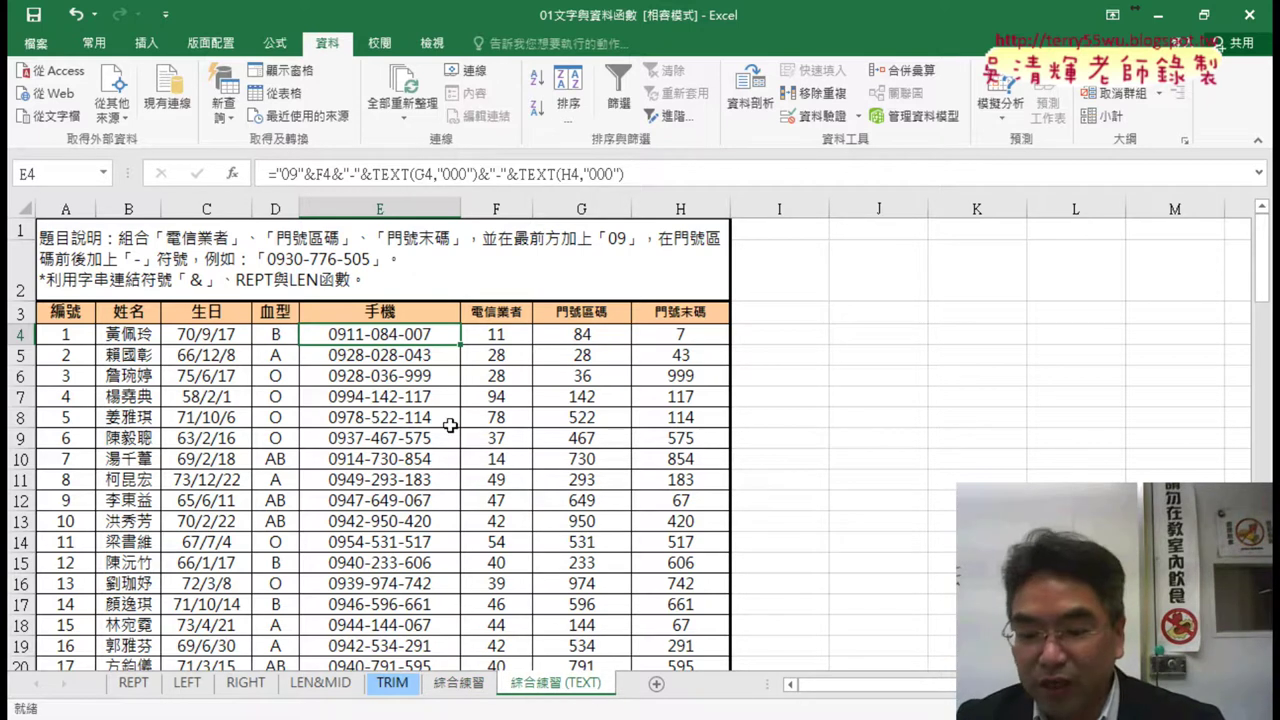
key(ctrl+shift+Down)
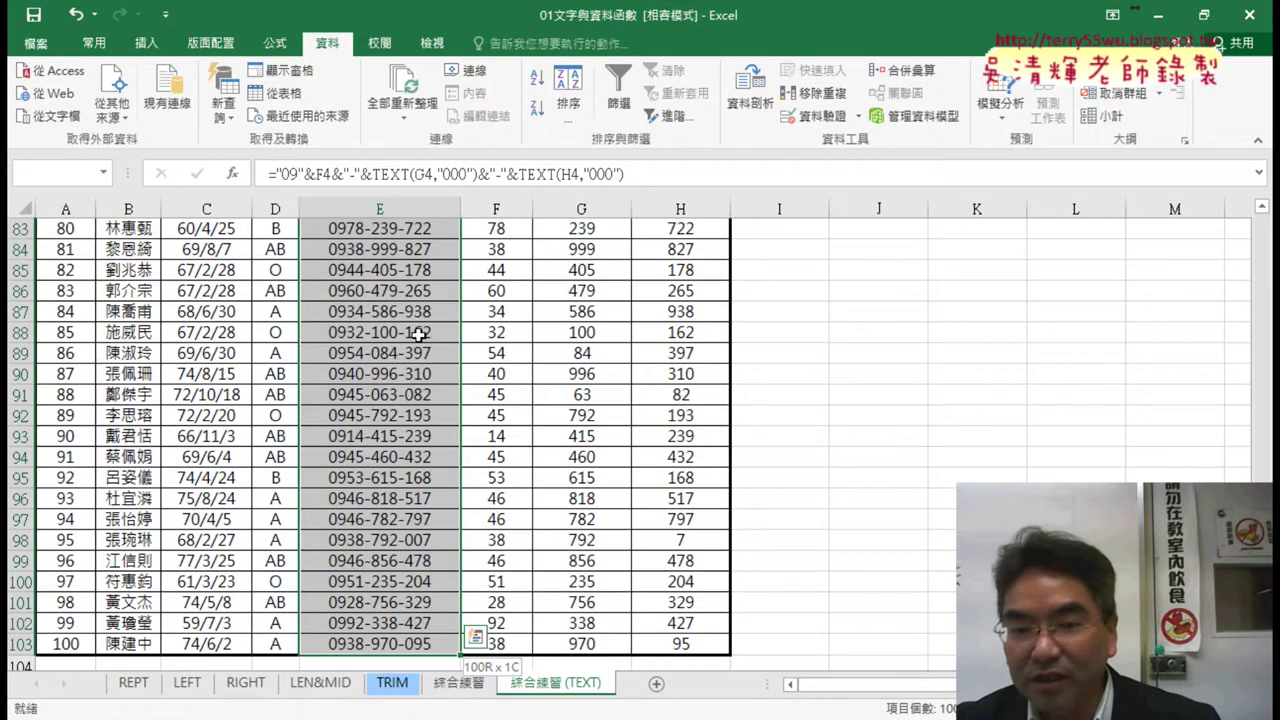
key(Delete)
key(ctrl+BackSpace)
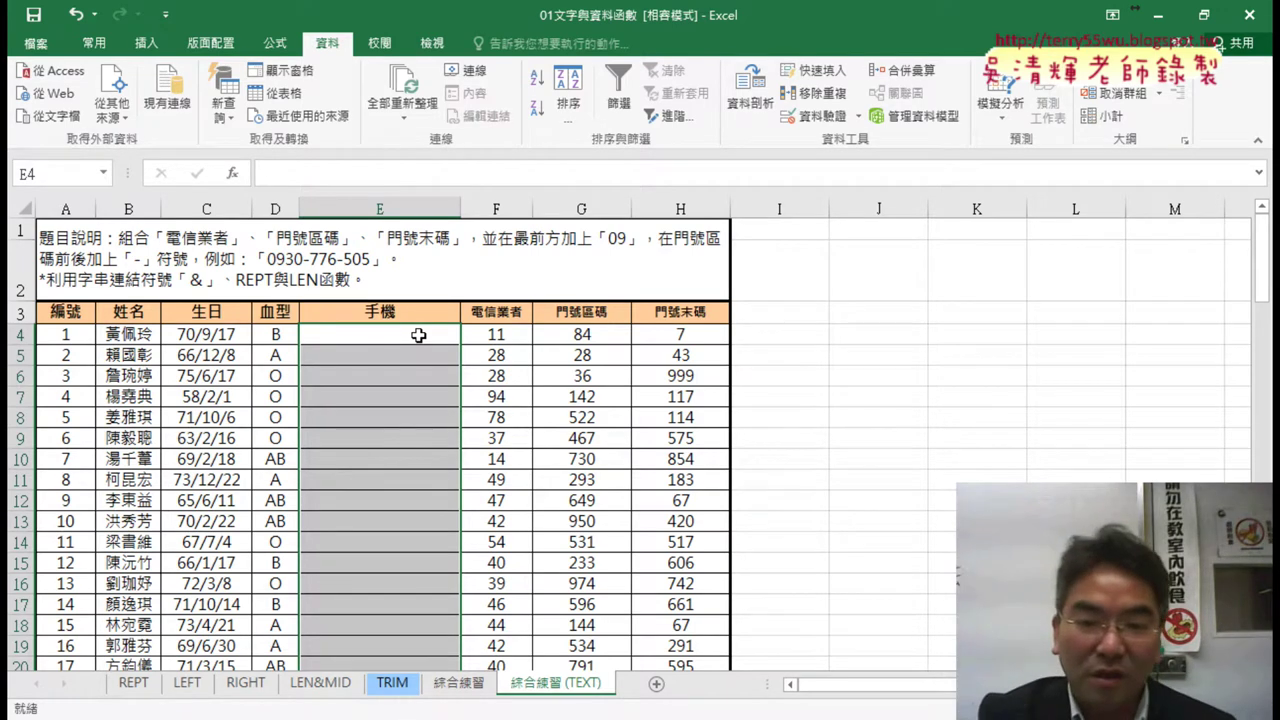
key(ctrl+z)
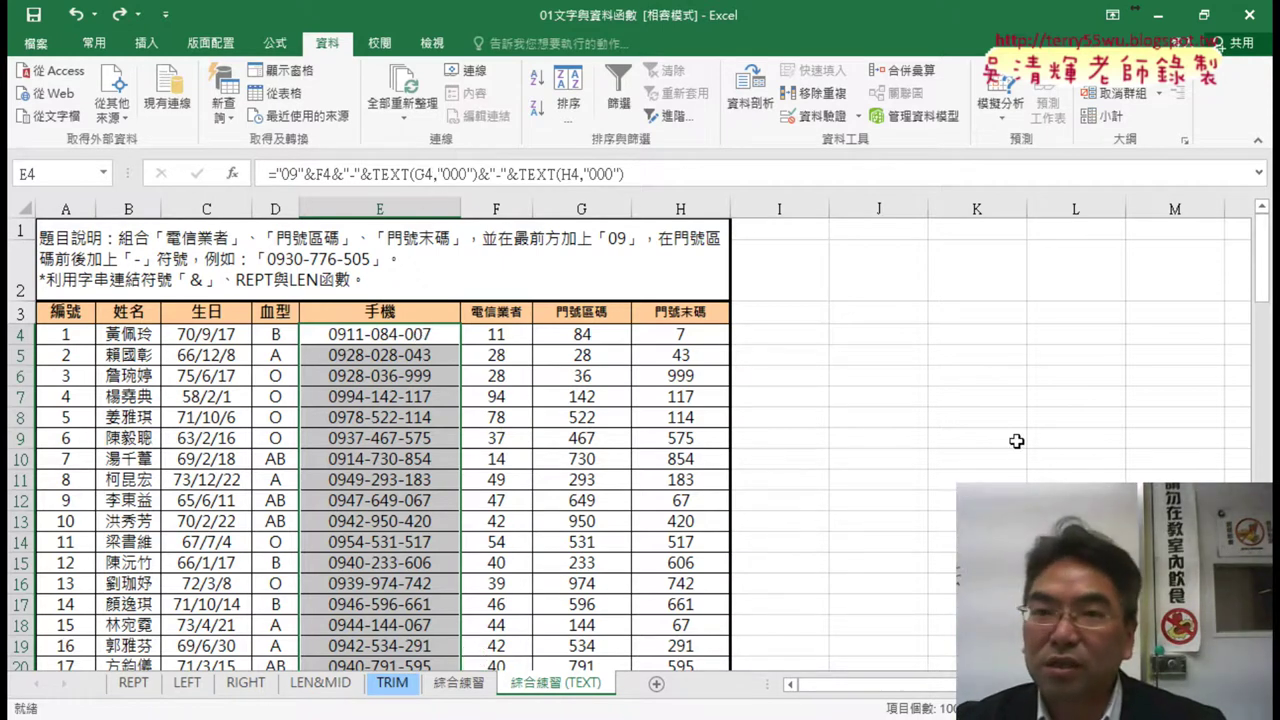
click(878, 333)
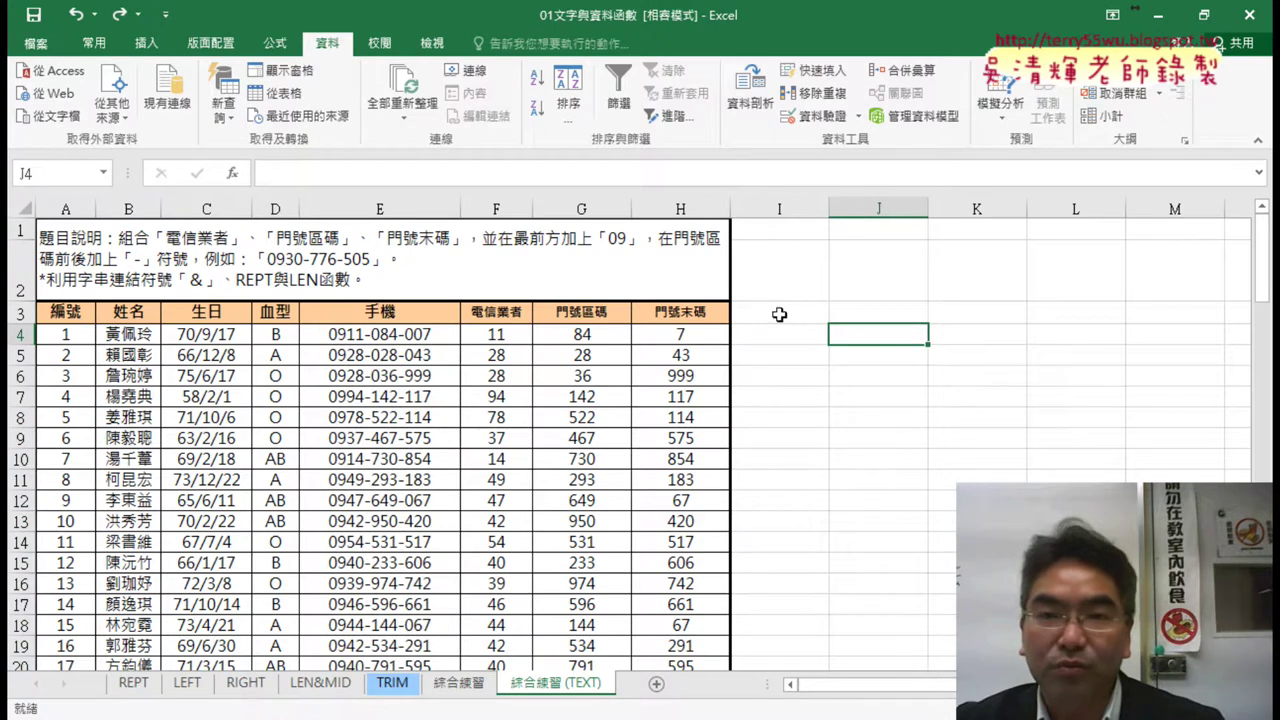
Step: Tick 開發人員 (Developer) under 自訂功能區 in Excel Options to show the tab
click(166, 17)
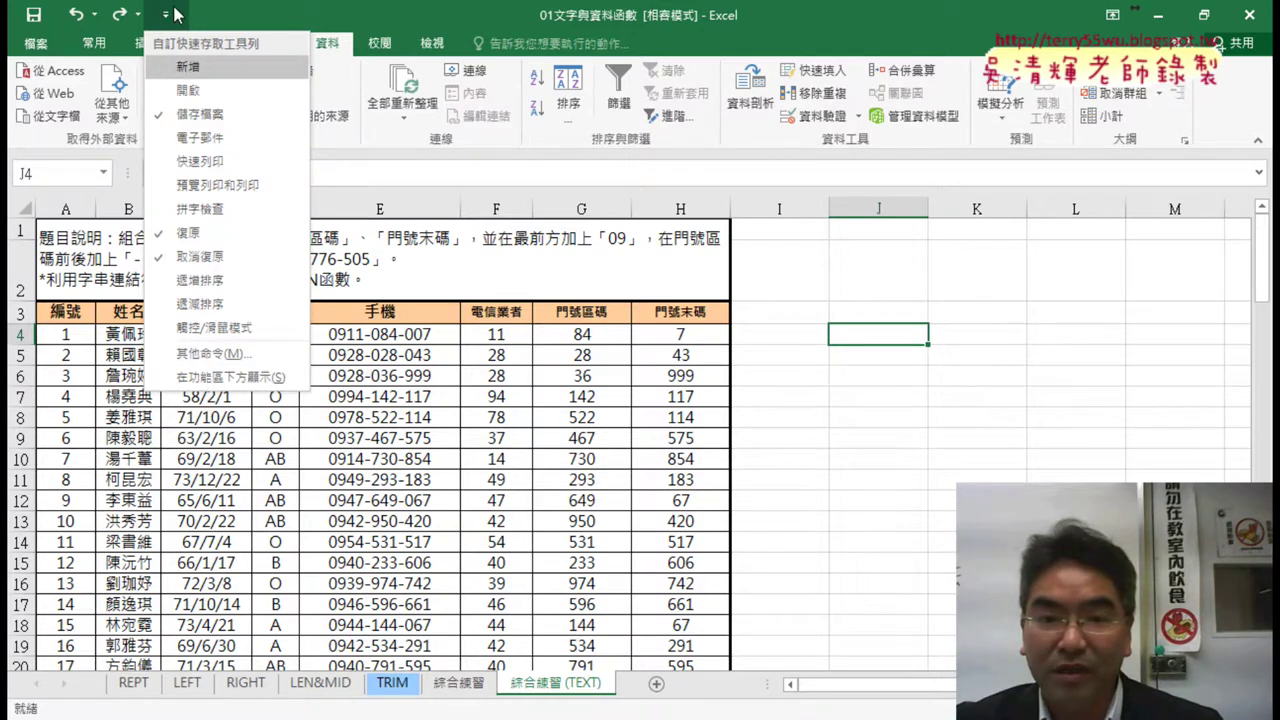
click(217, 355)
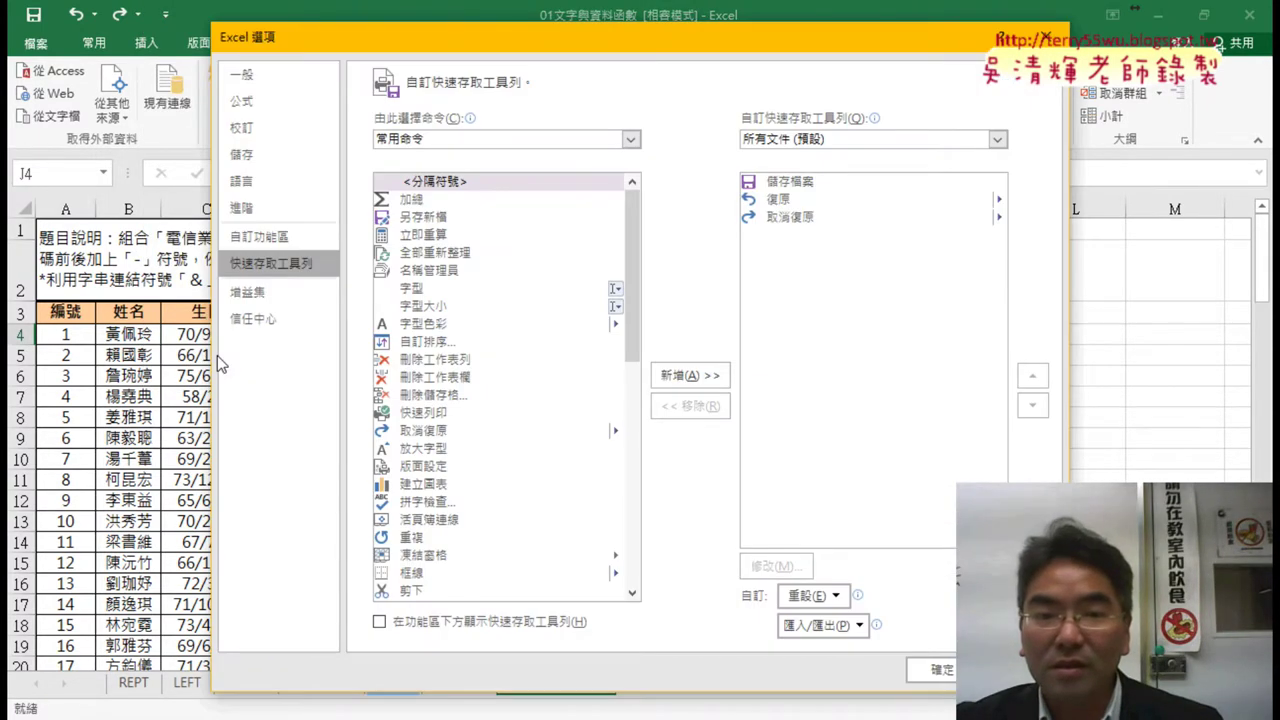
click(265, 238)
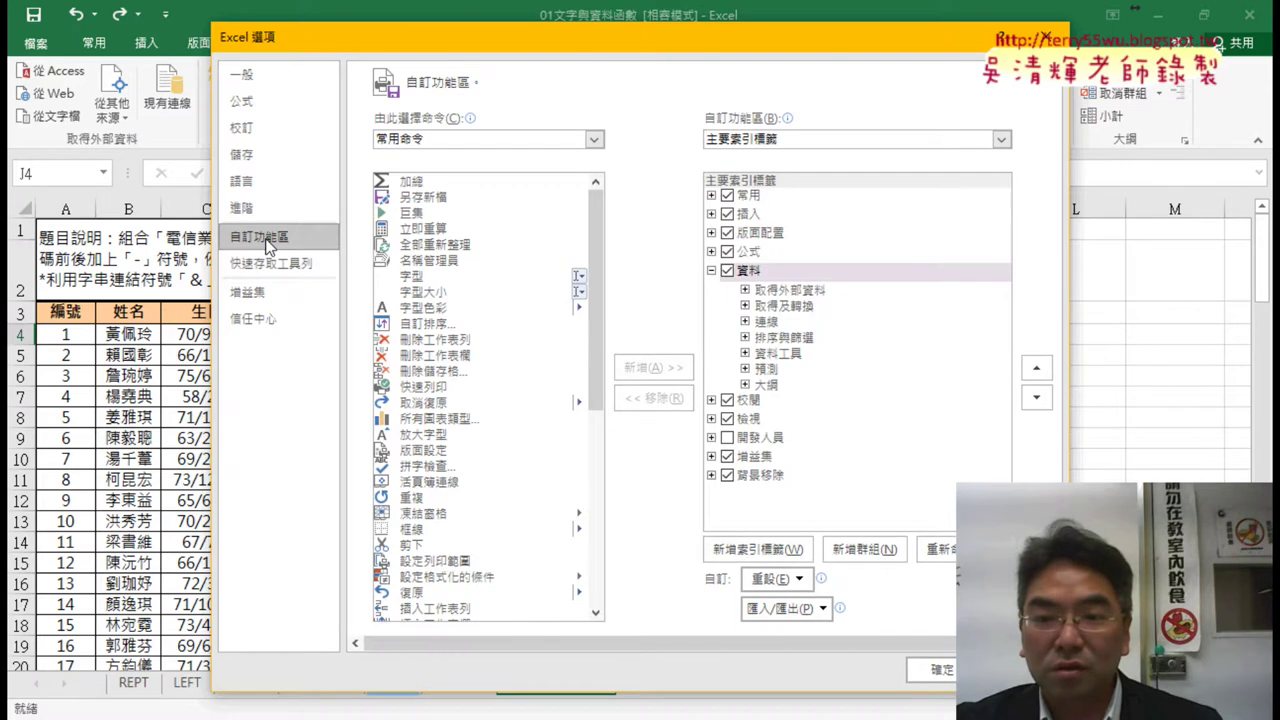
click(729, 439)
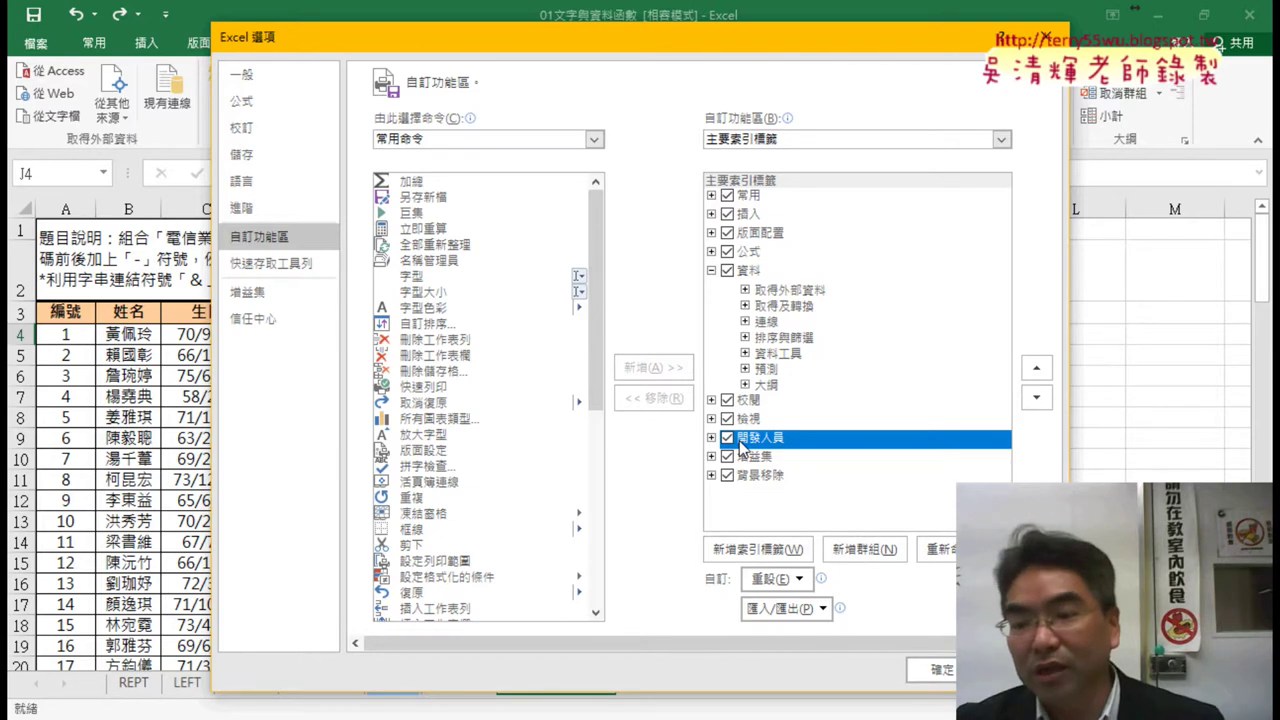
click(931, 665)
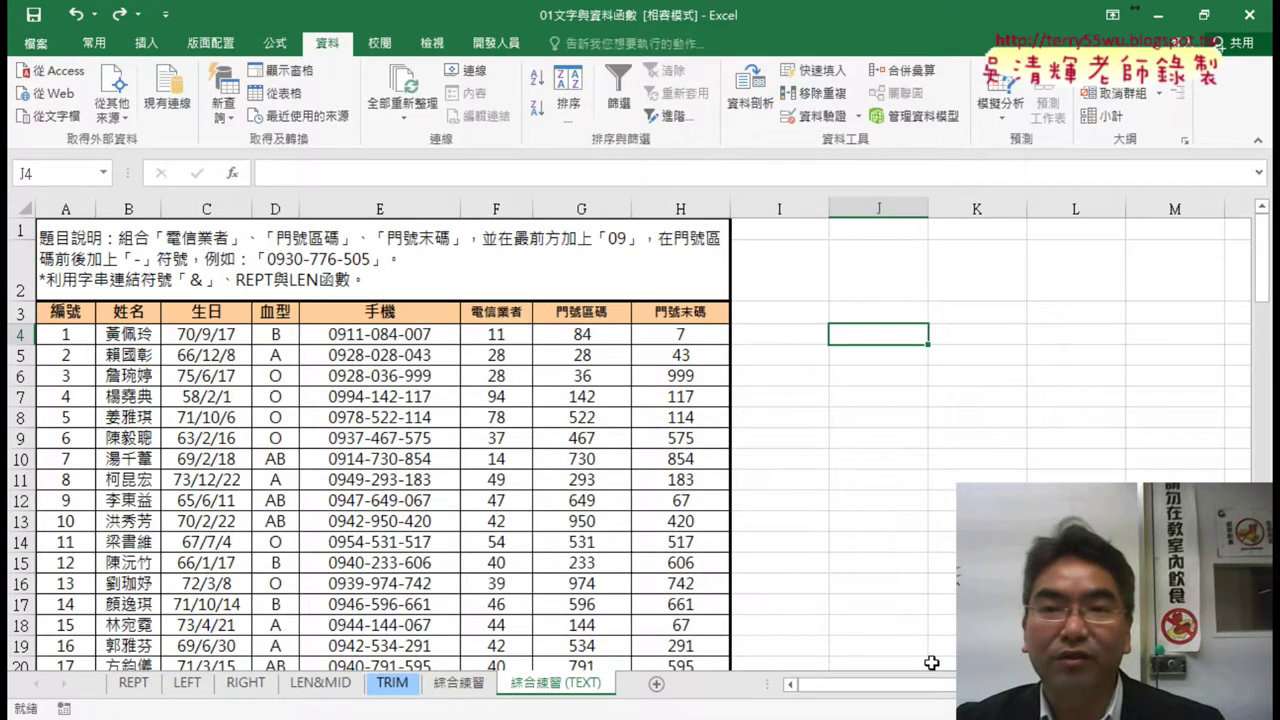
Step: Switch to the 開發人員 (Developer) tab to show its Visual Basic and macro tools
click(496, 43)
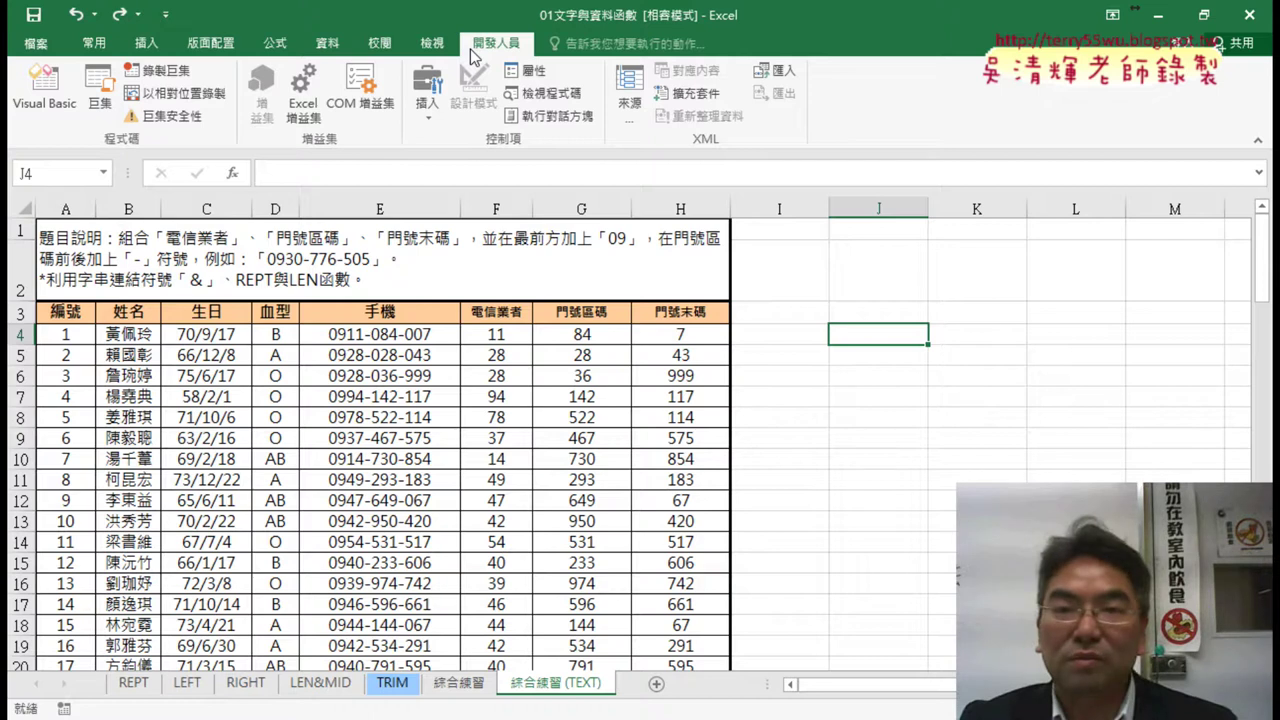
mouse_move(458, 58)
mouse_down()
mouse_move(527, 35)
mouse_move(530, 52)
mouse_up()
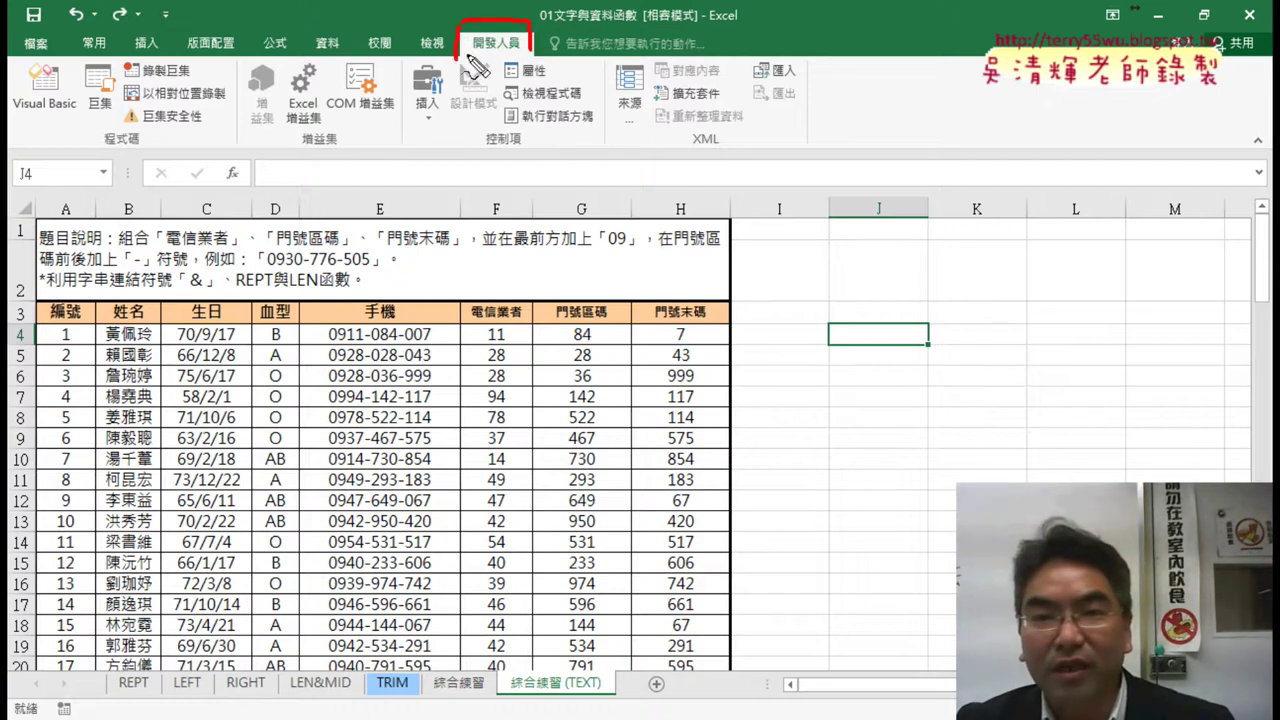
mouse_move(375, 262)
mouse_down()
mouse_move(468, 60)
mouse_move(488, 120)
mouse_up()
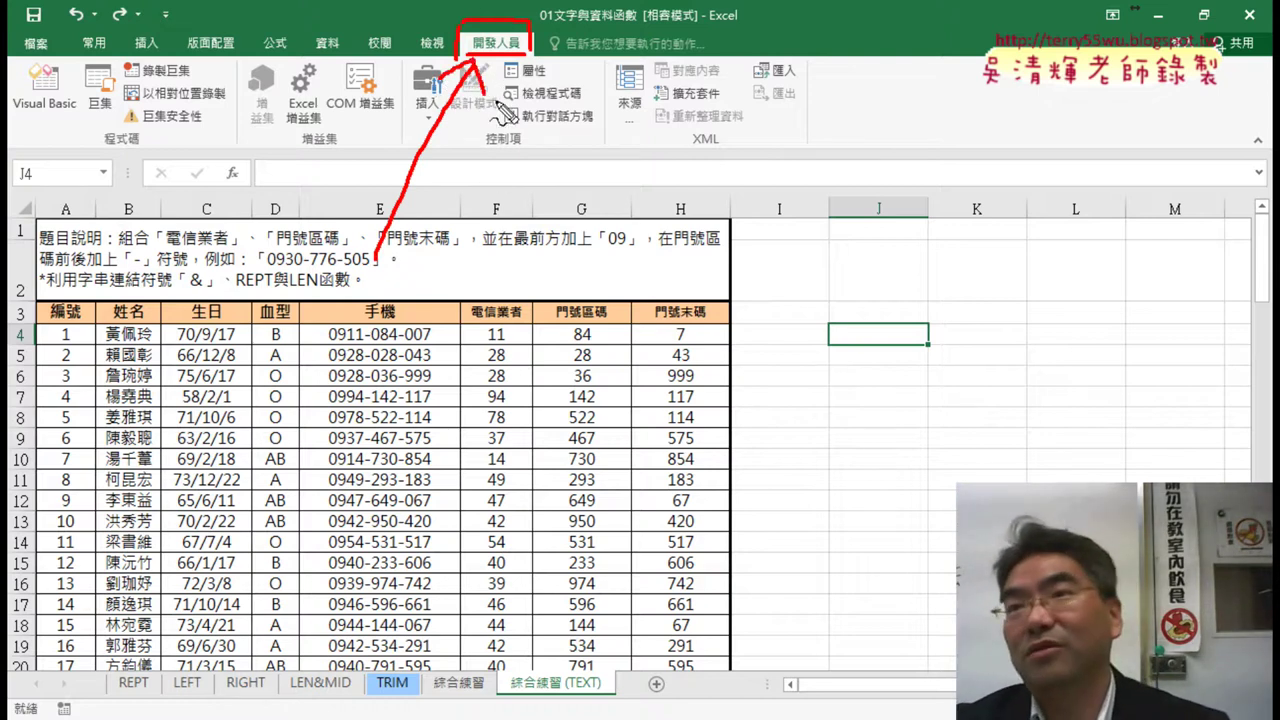